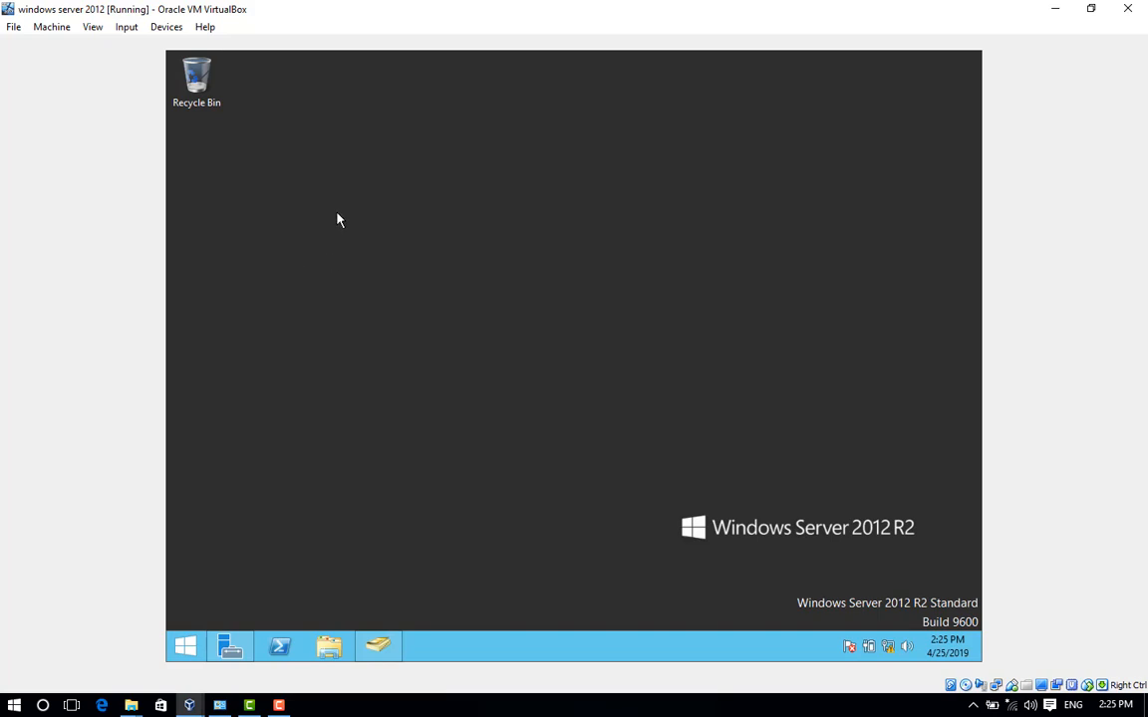
Open Active Directory Users and Computers from Server Manager and display the Users container of worldofitech.com
click(184, 649)
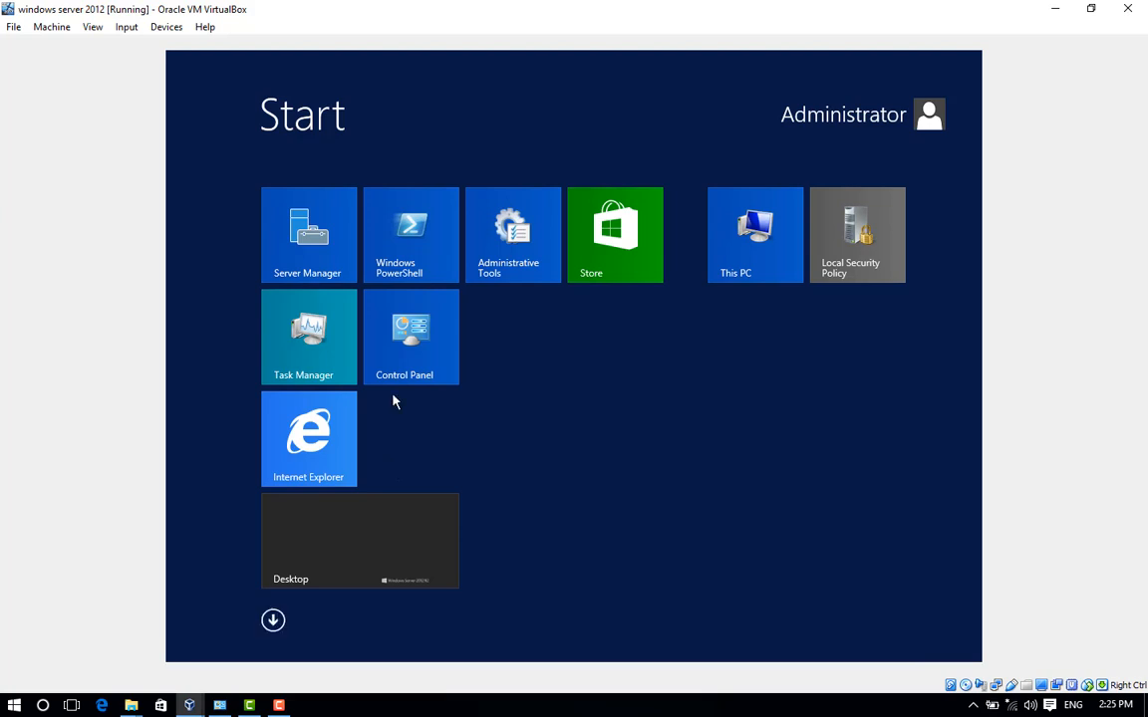
click(307, 241)
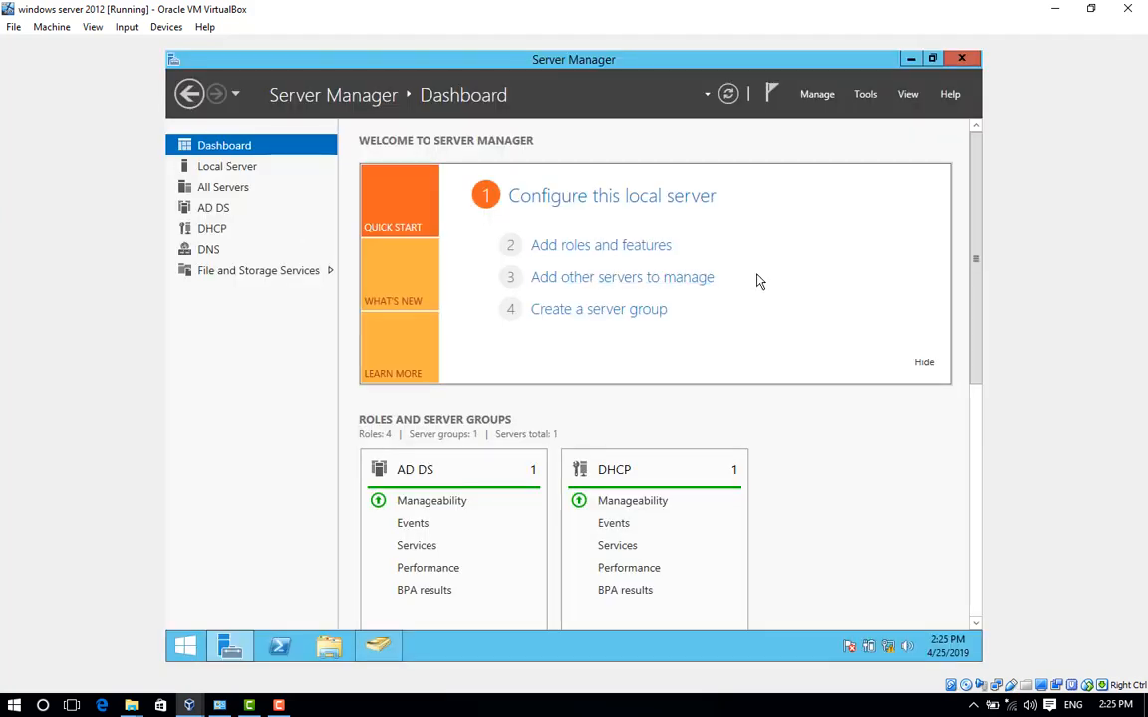
click(863, 95)
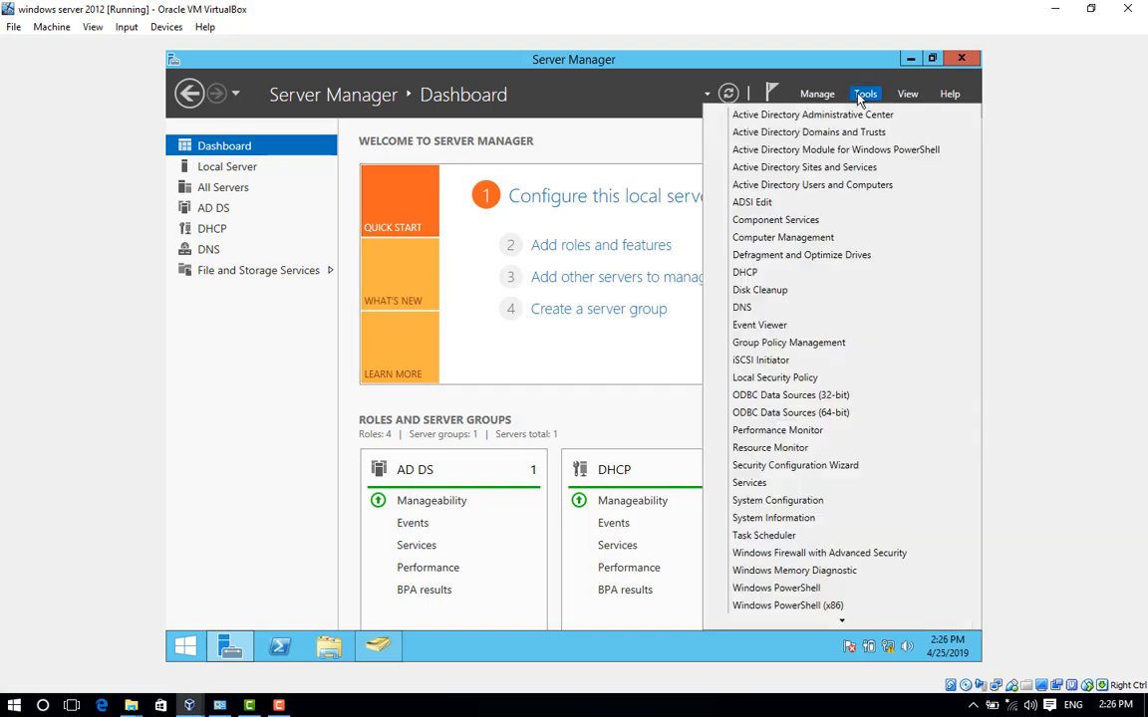
click(835, 189)
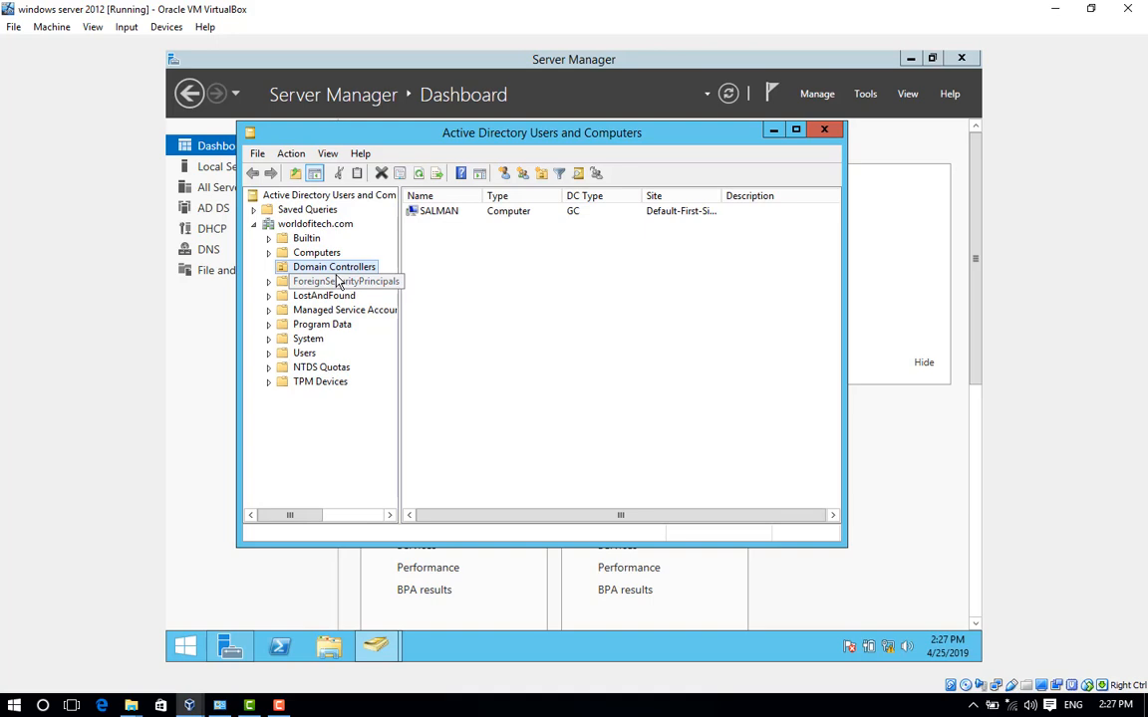
click(309, 225)
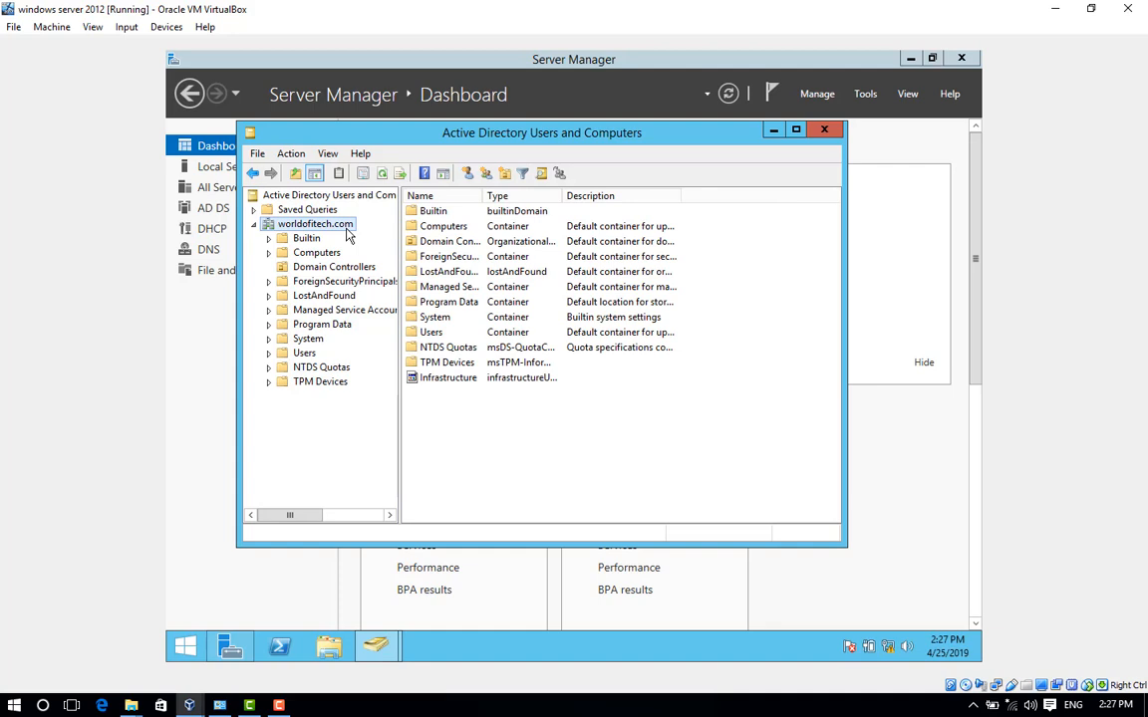
click(304, 353)
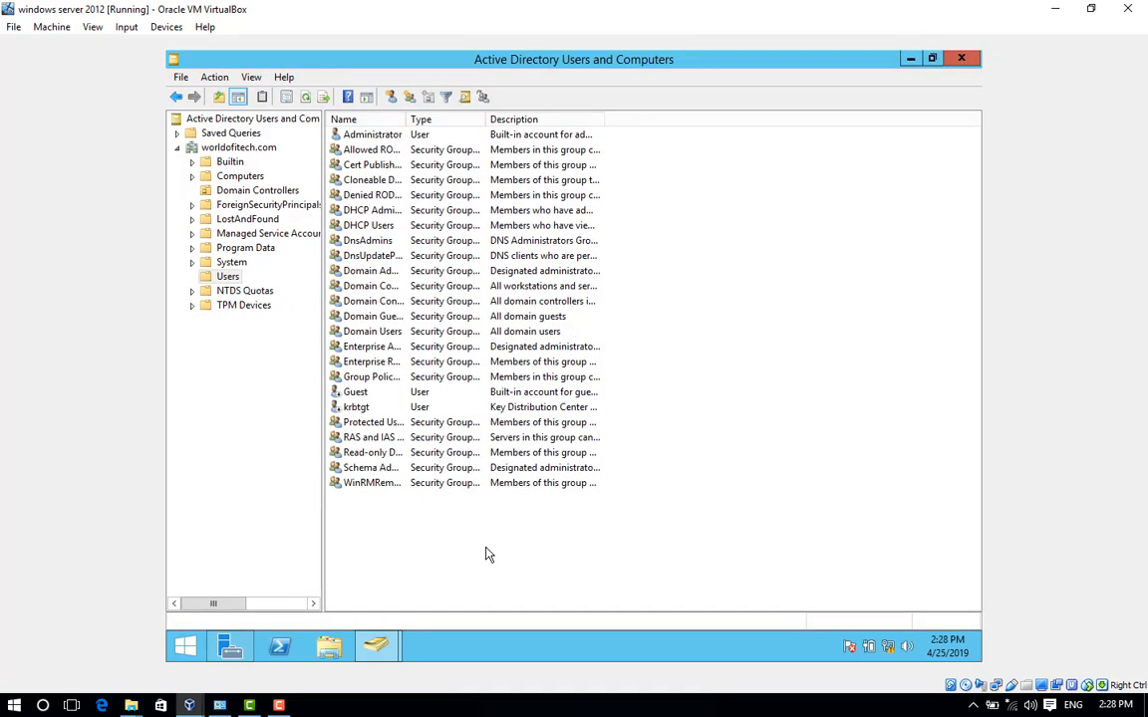
Start a new user in the Users container with first name user1 and logon name user1
right_click(736, 415)
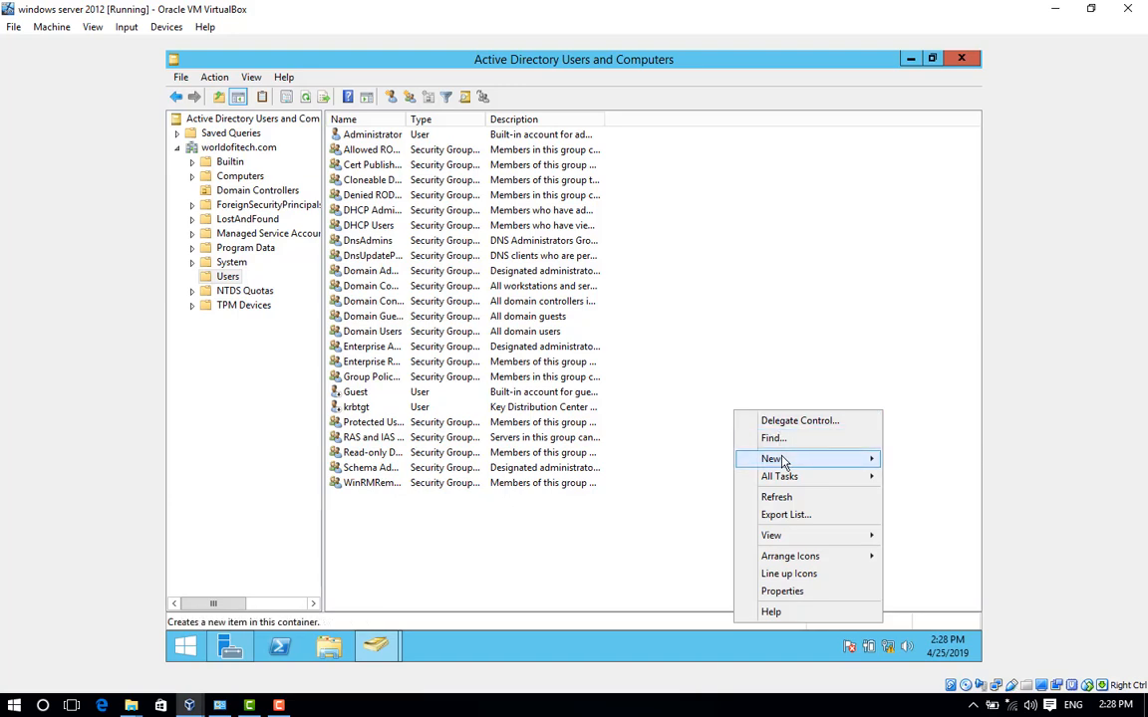
mouse_move(783, 462)
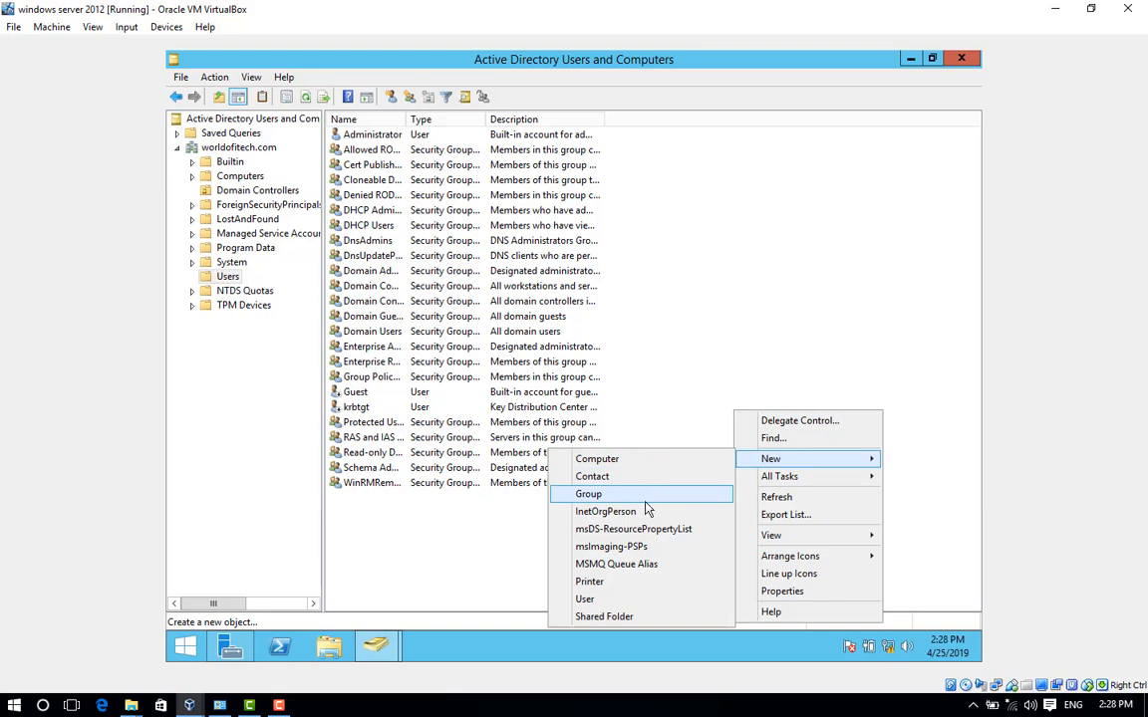
click(588, 599)
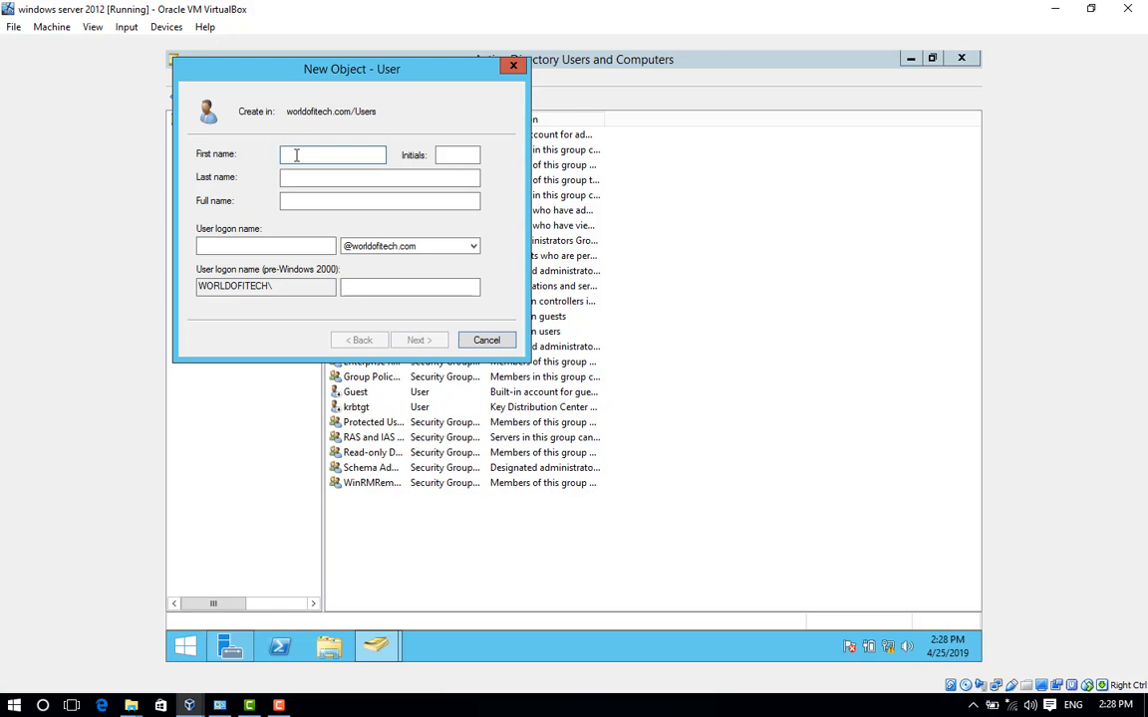
text(user1)
key(Tab)
key(Tab)
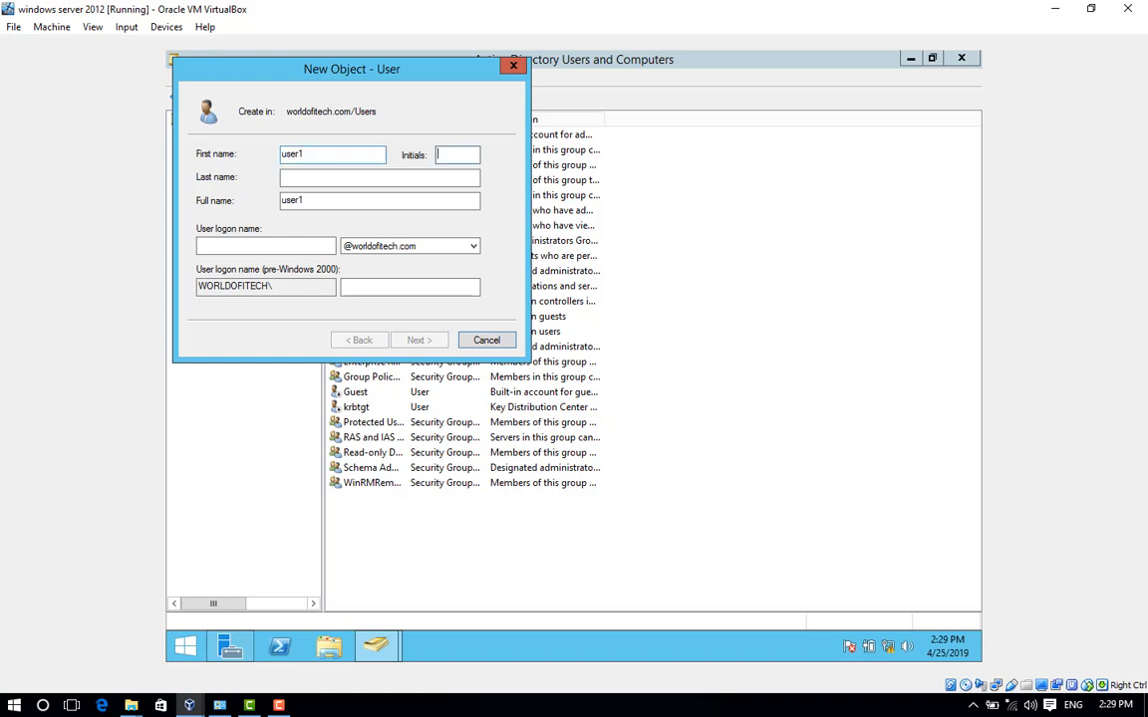
key(Tab)
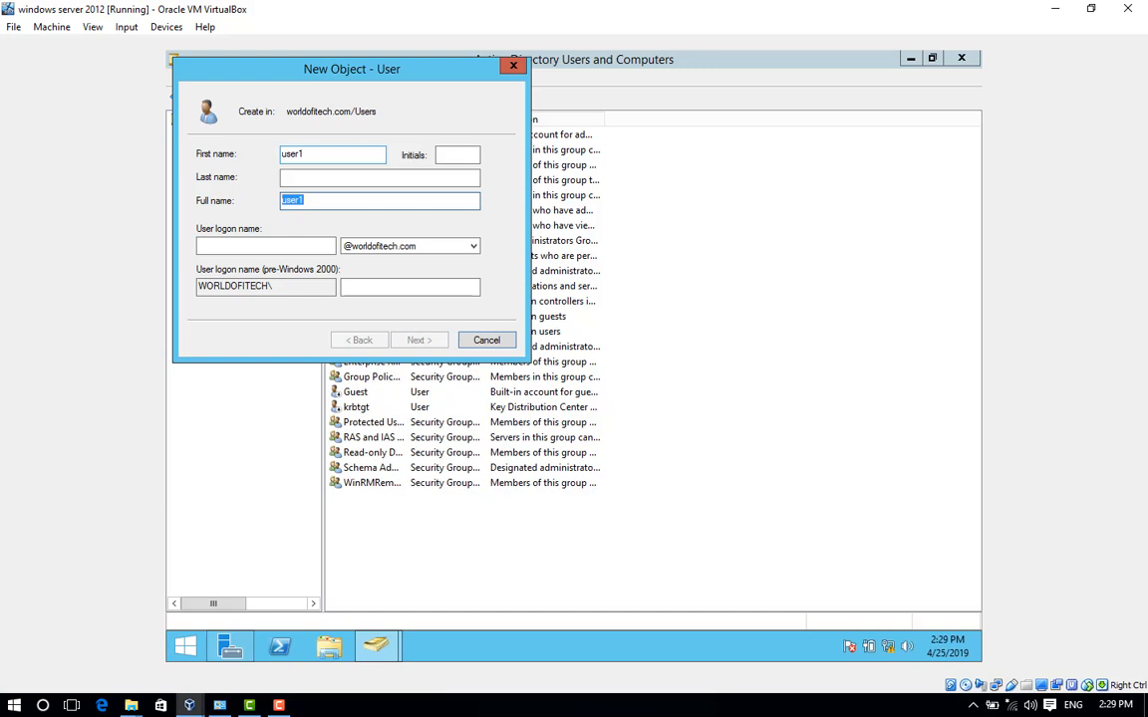
key(Tab)
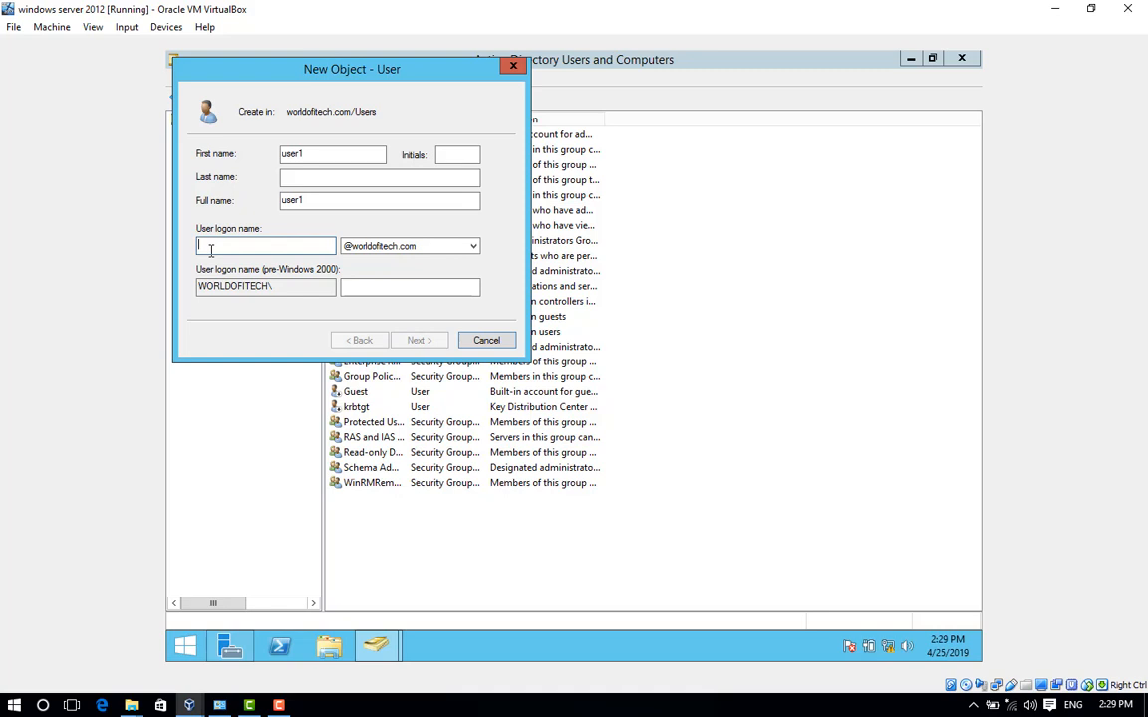
text(user)
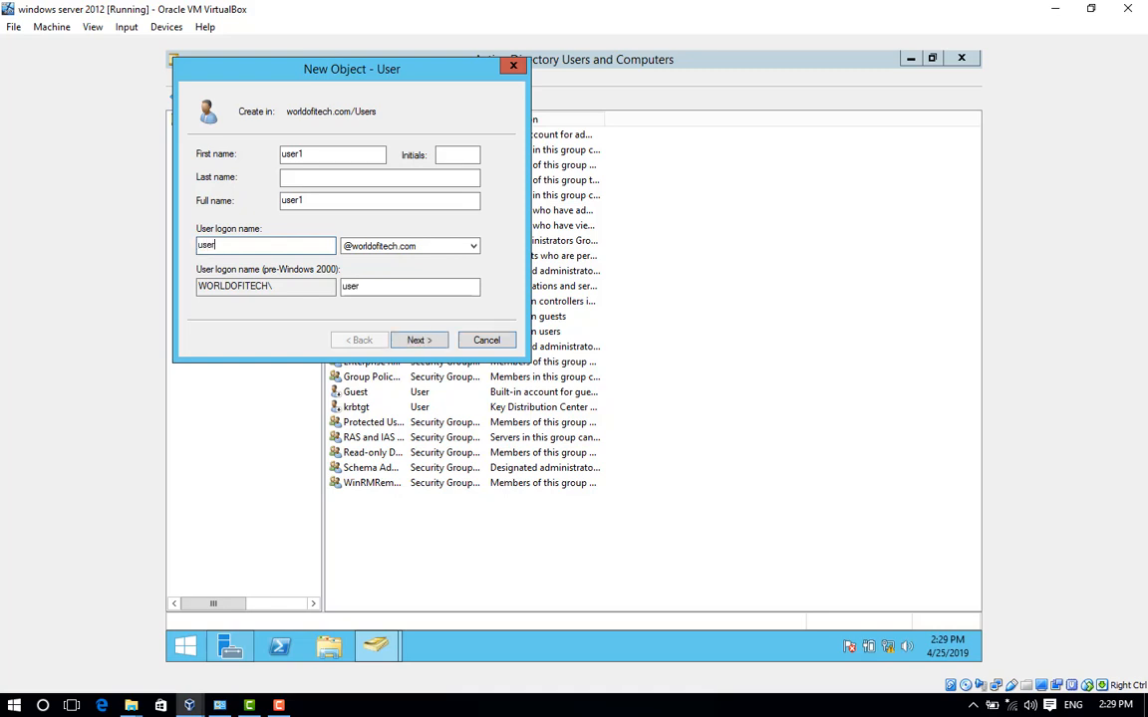
text(1)
click(435, 338)
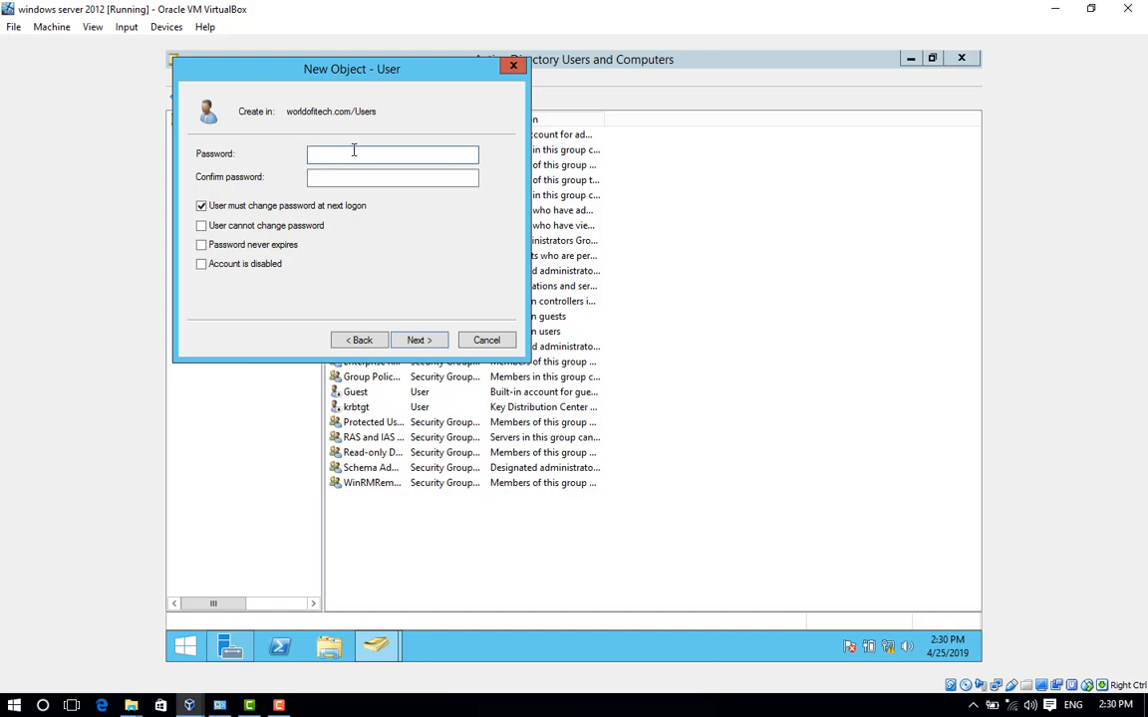
Enter and confirm the account password for user1, and finish creating the user
text(Password)
key(Tab)
text(Pa)
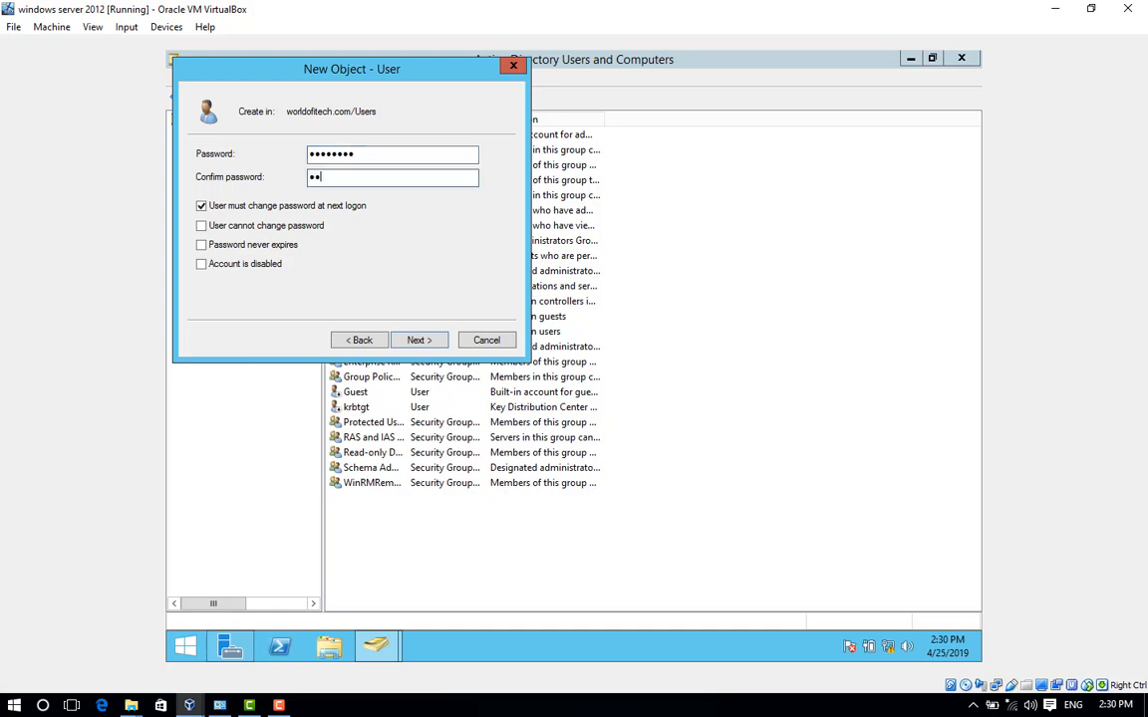
text(ssword)
click(419, 341)
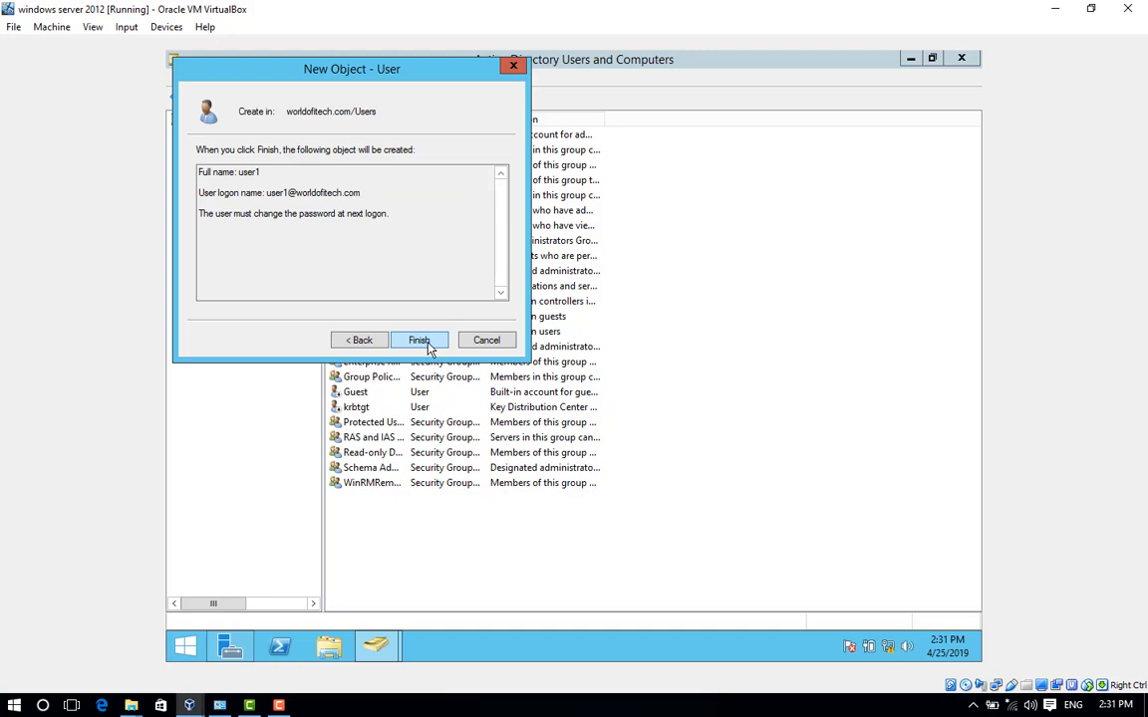
click(419, 341)
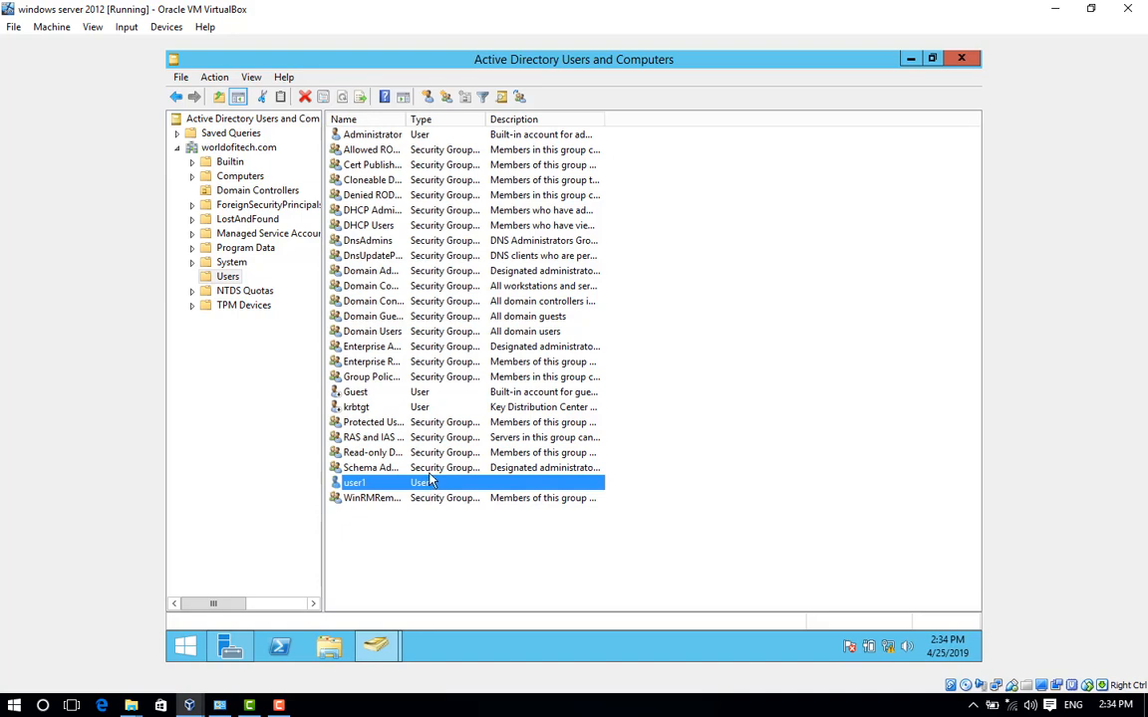
Start another new user in the Users container with first name and logon name "user template"
click(734, 311)
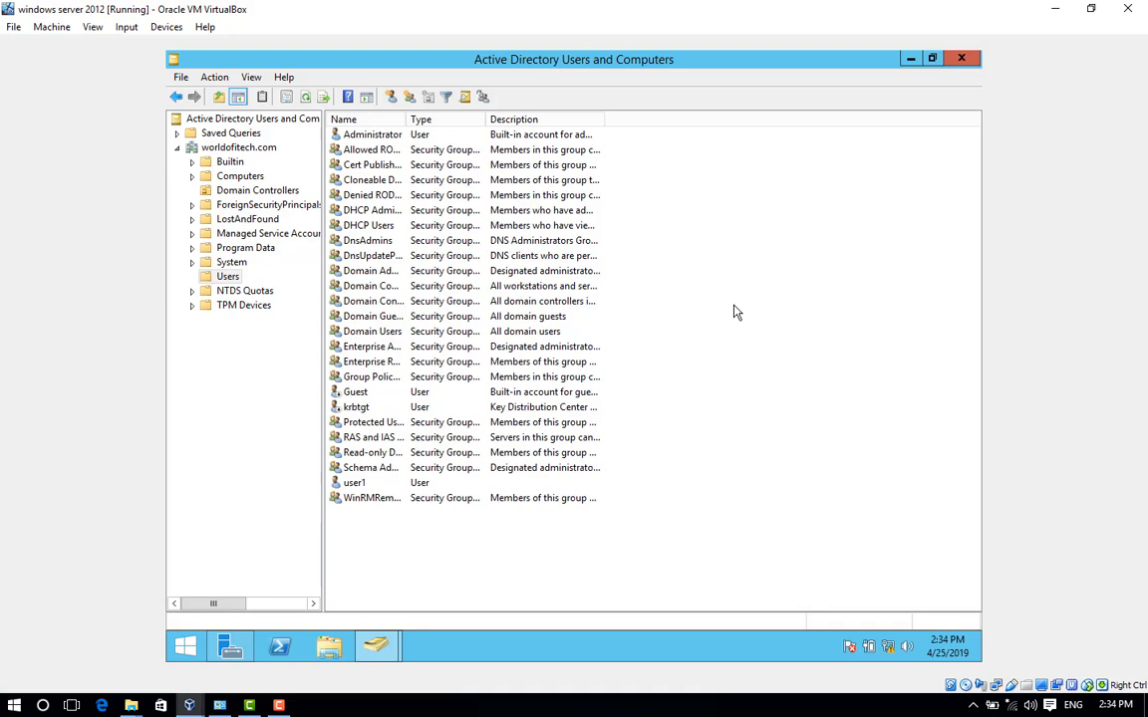
right_click(734, 313)
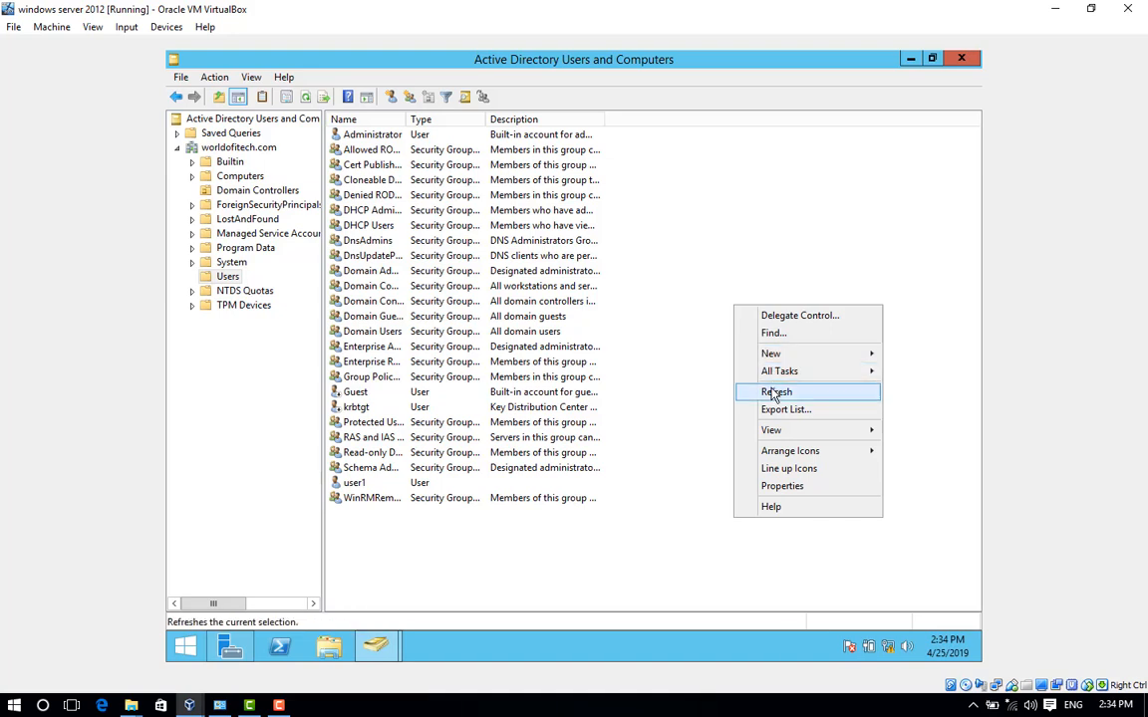
mouse_move(771, 354)
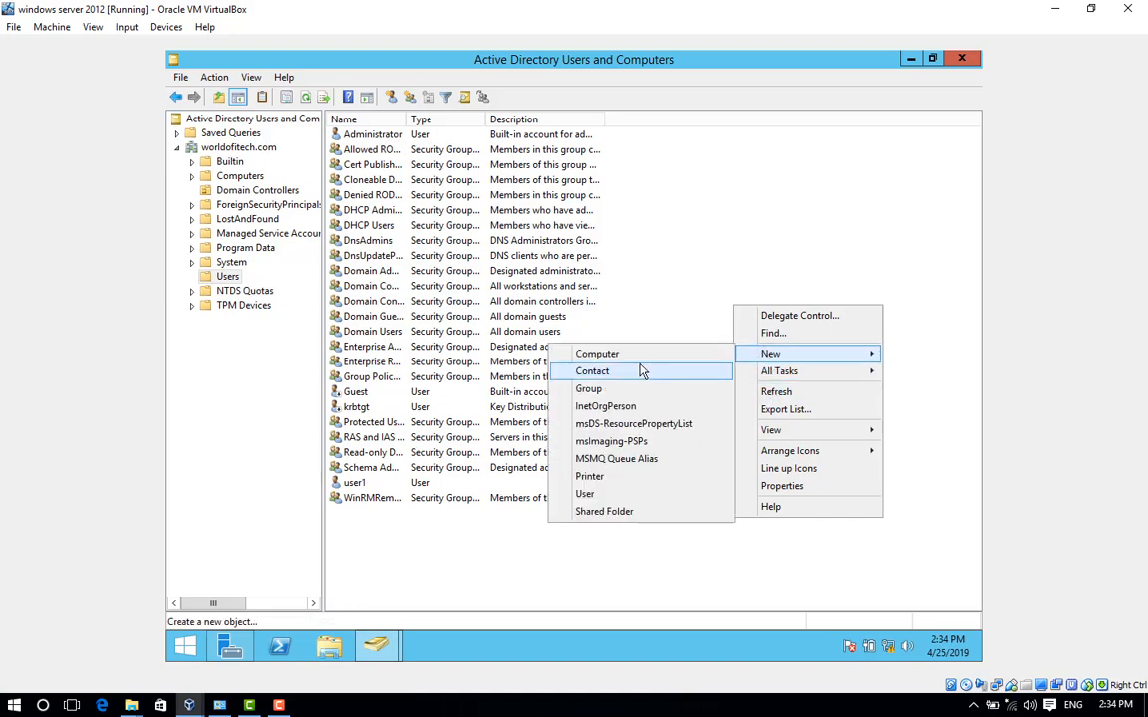
click(597, 500)
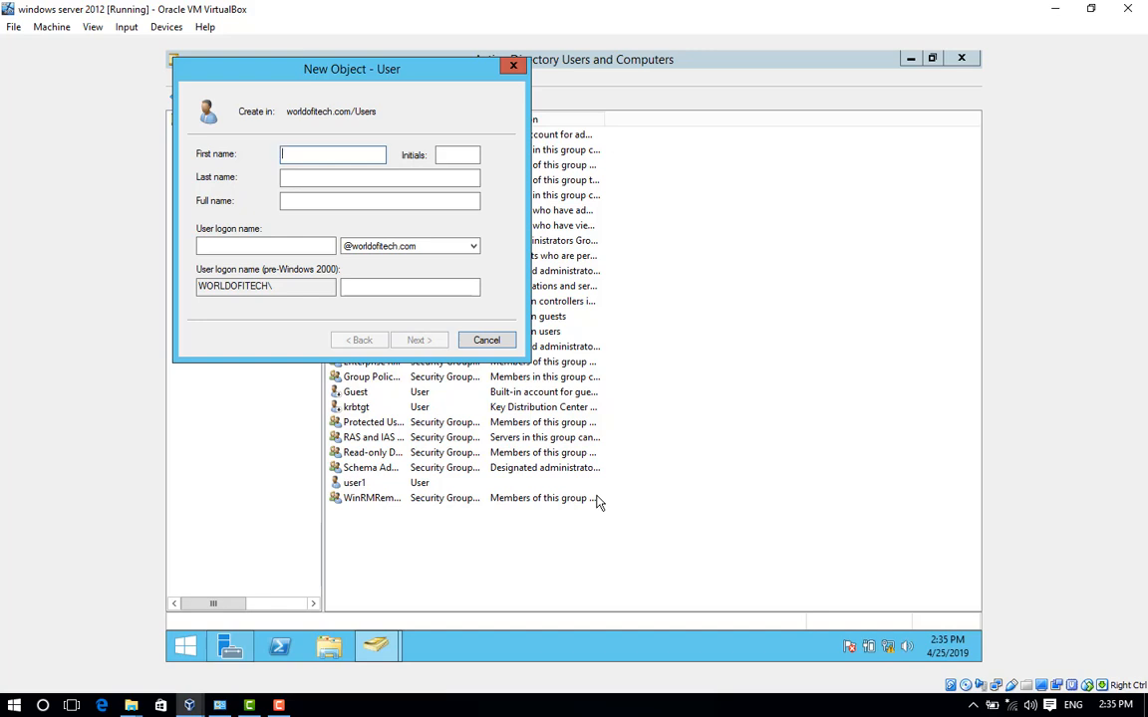
text(user template)
click(298, 178)
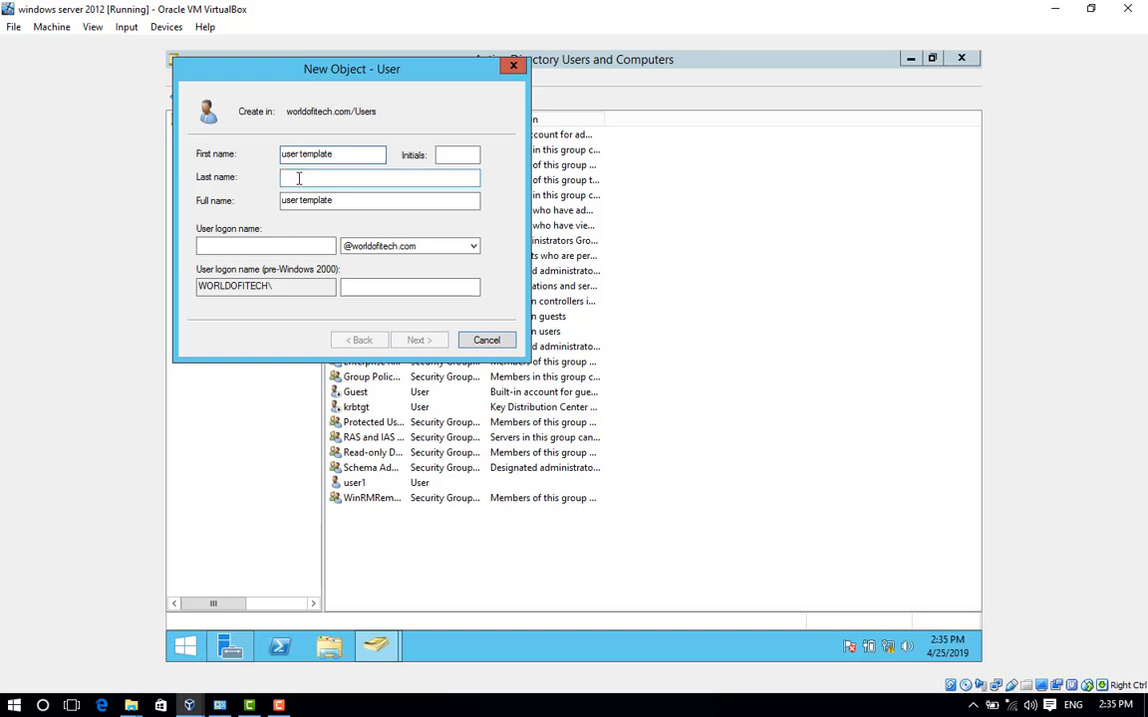
click(259, 250)
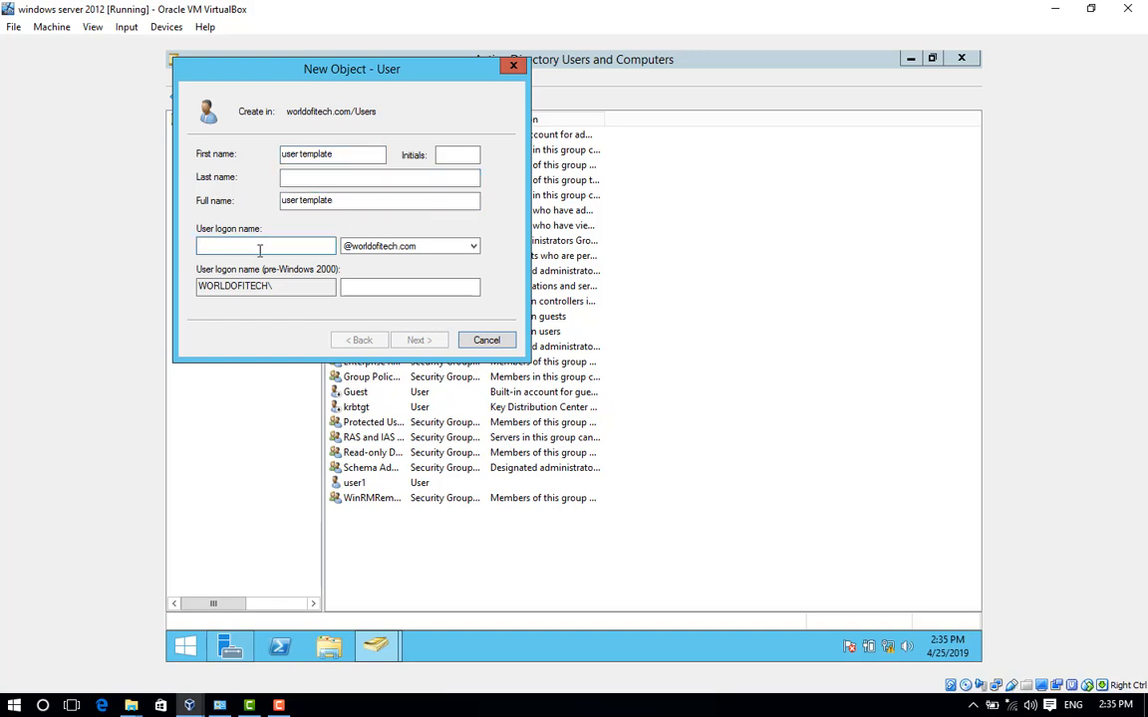
text(u)
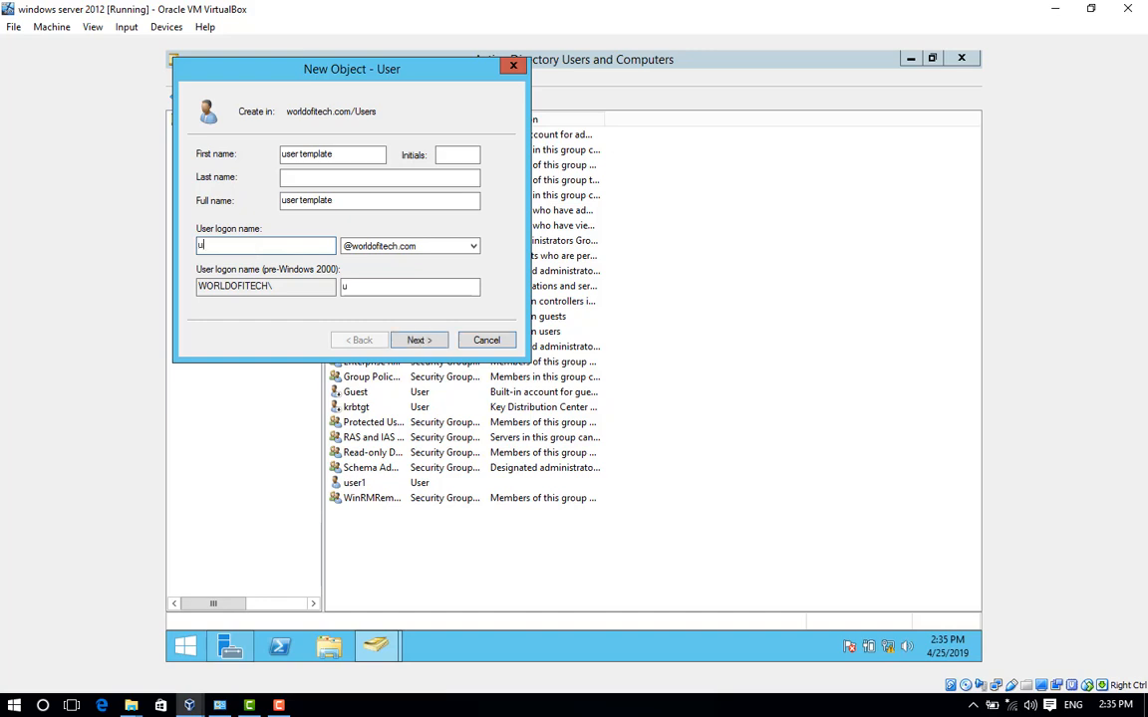
text(ser template)
key(Return)
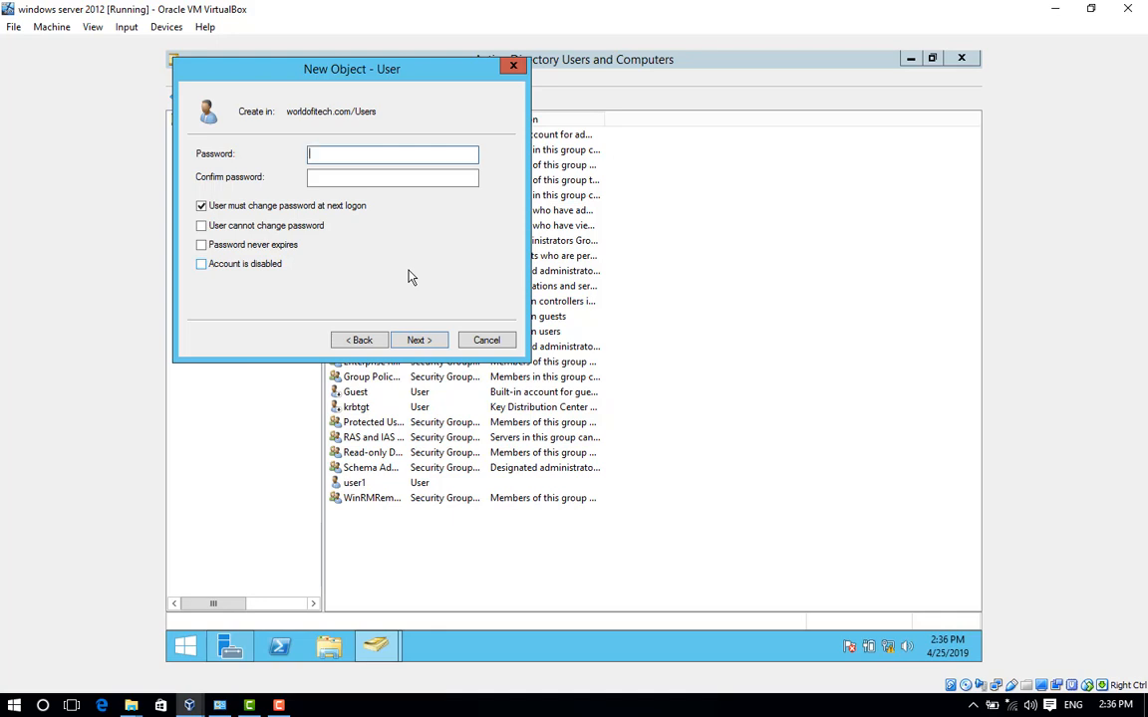
Set the user template account as disabled, enter and confirm its password, and finish creating it
click(242, 267)
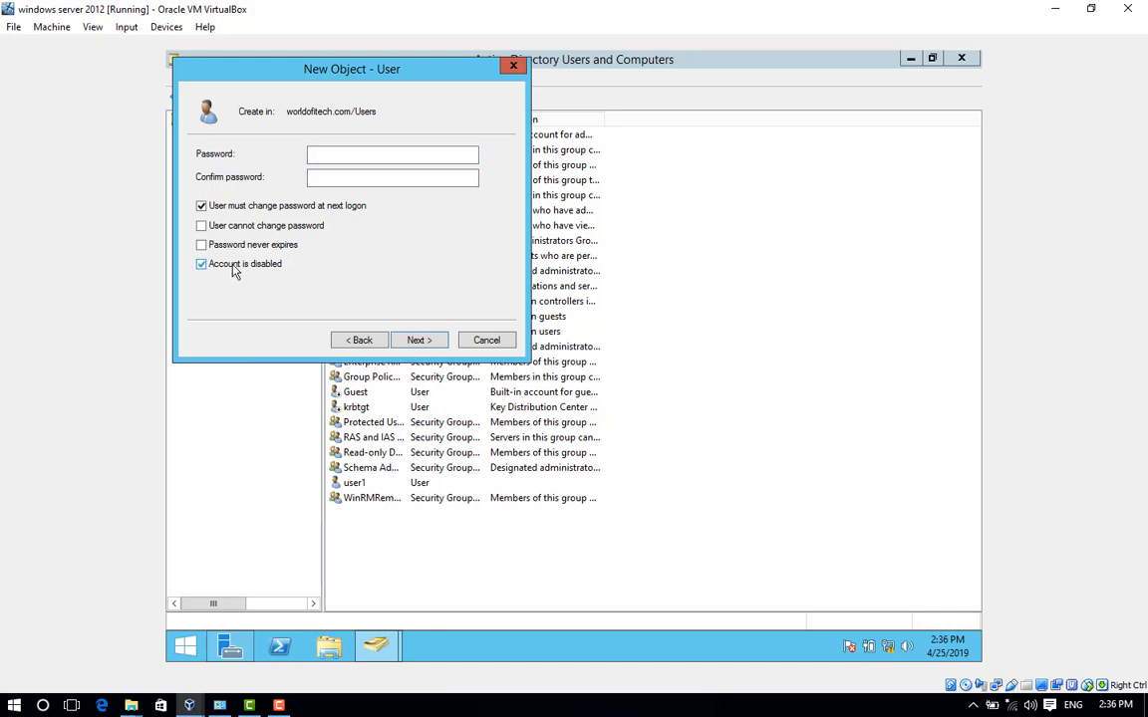
click(322, 154)
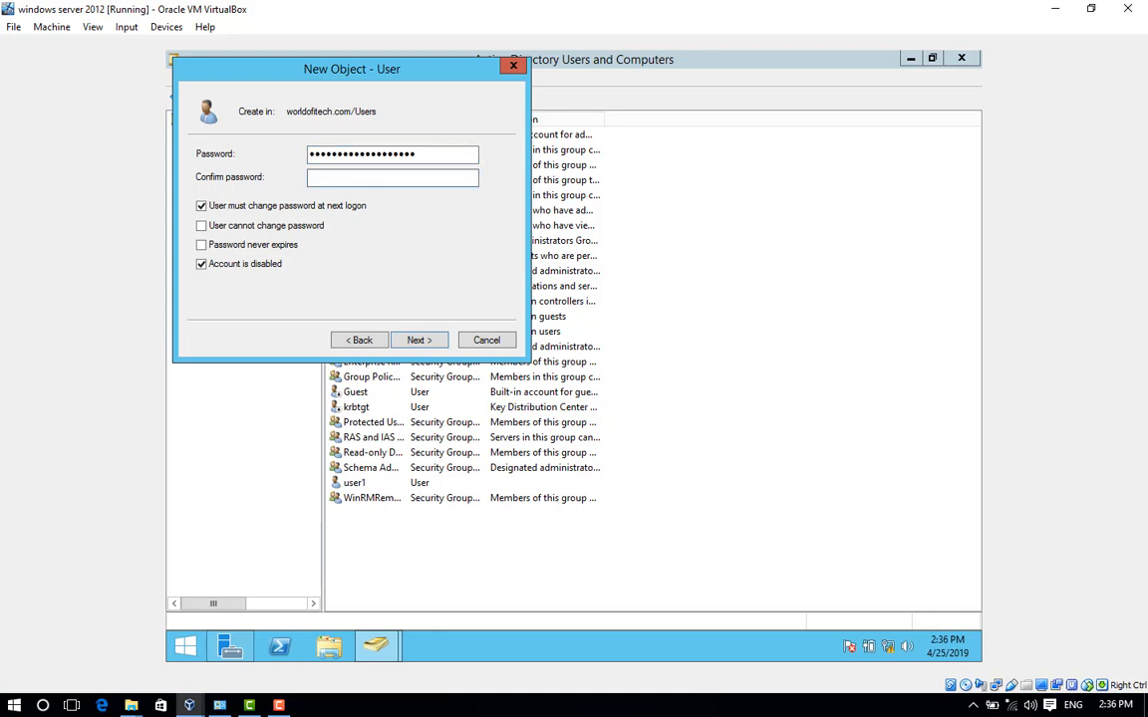
text(*************)
text(********)
click(417, 340)
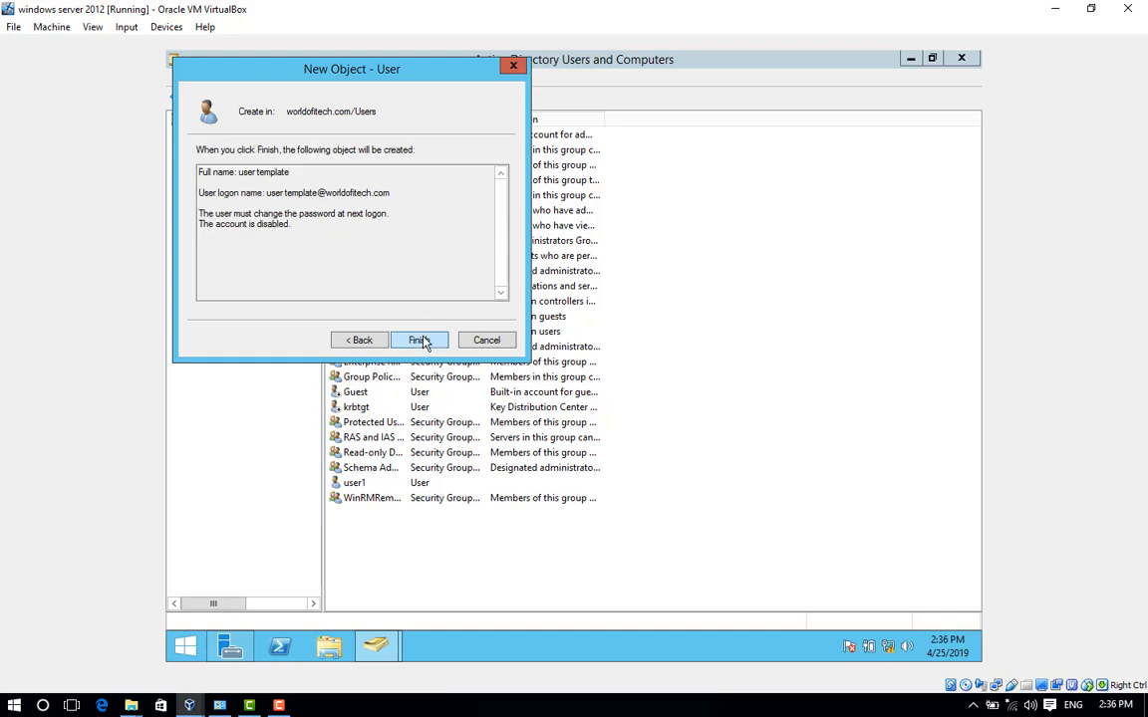
click(422, 341)
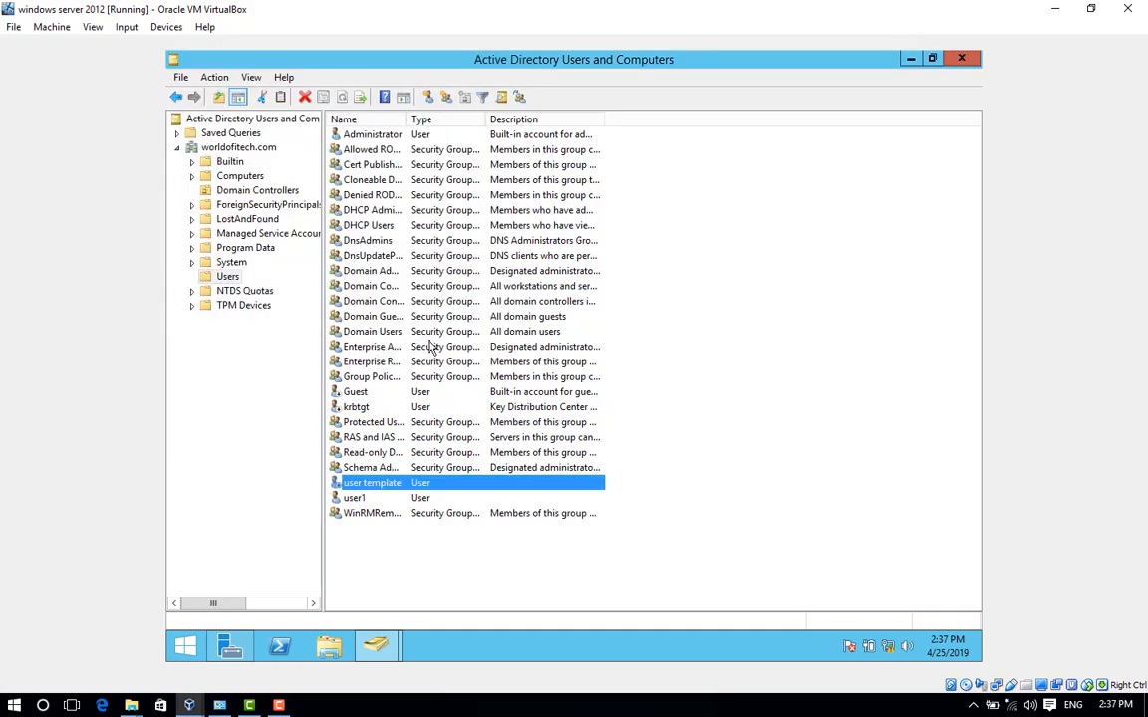
Examine the user template account's properties, including its general, address, account, profile, telephone, organization, certificate and environment settings
right_click(400, 487)
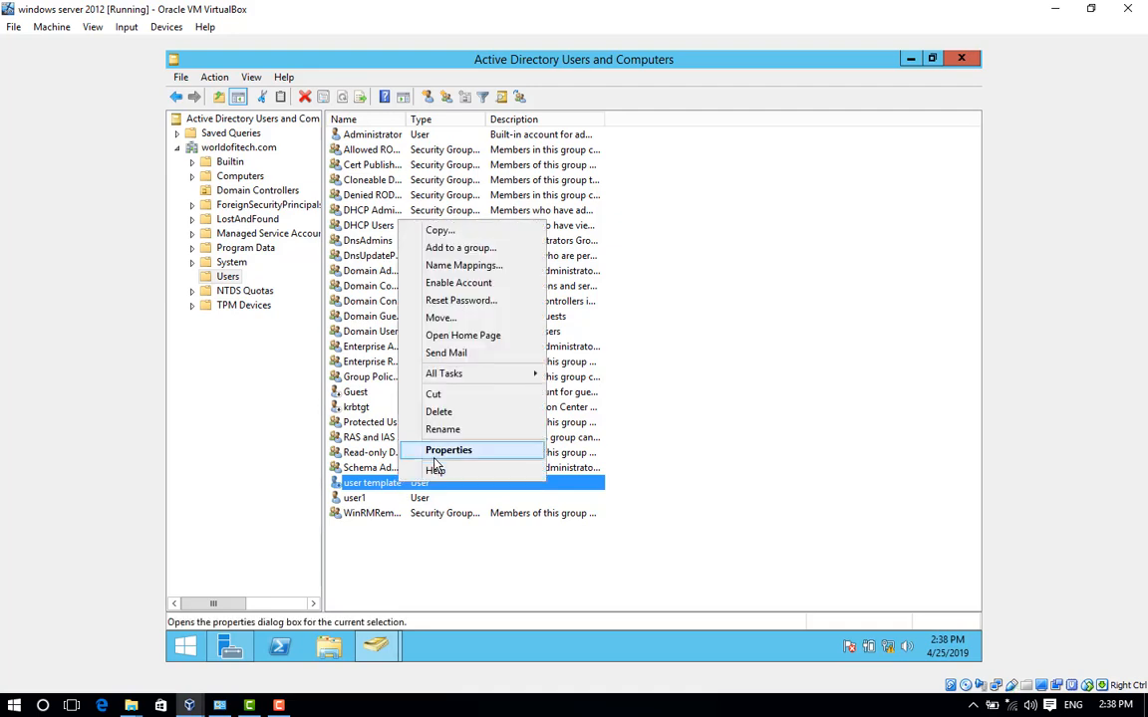
click(438, 458)
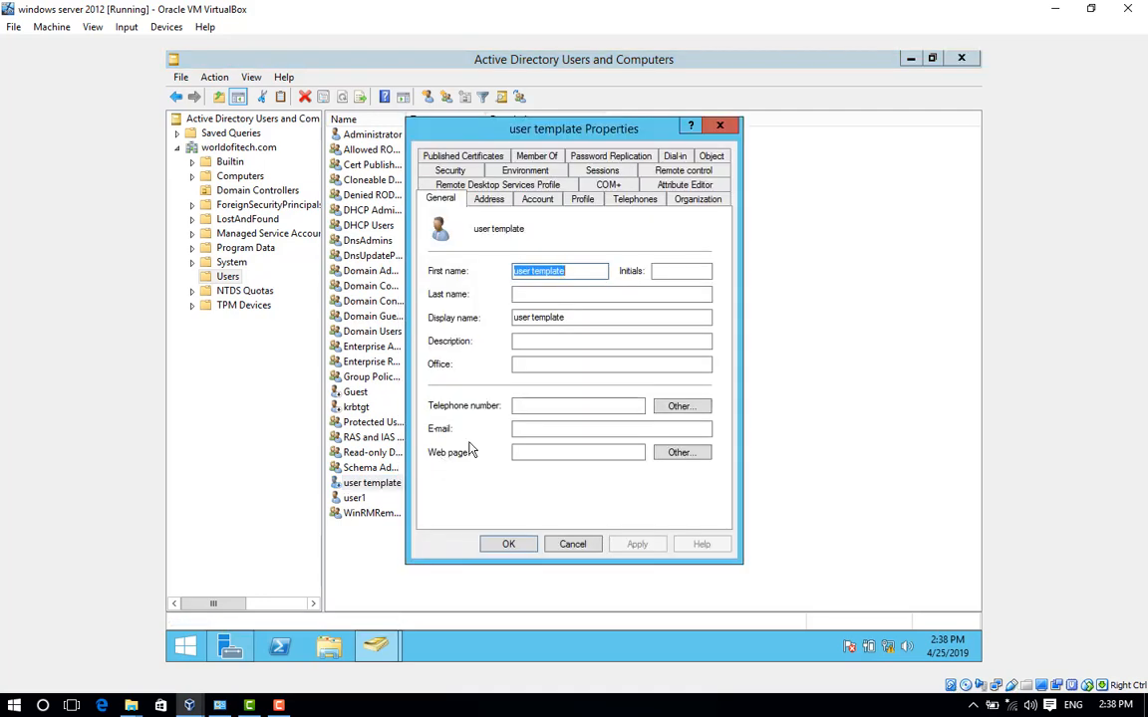
click(626, 296)
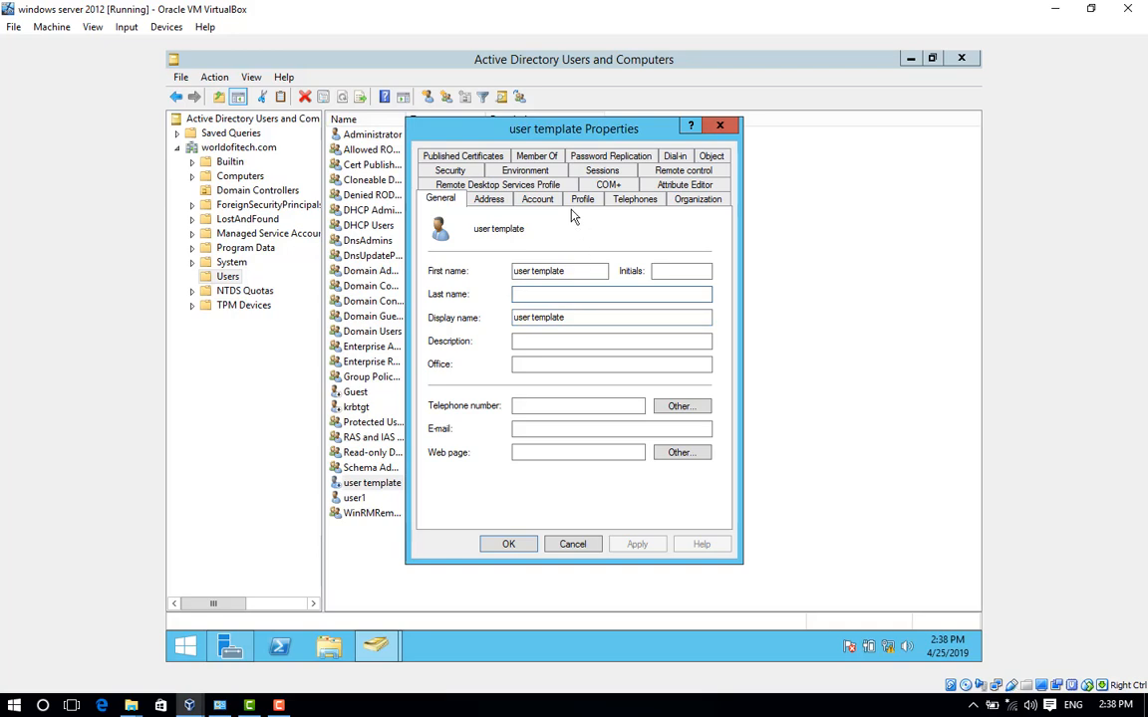
click(478, 196)
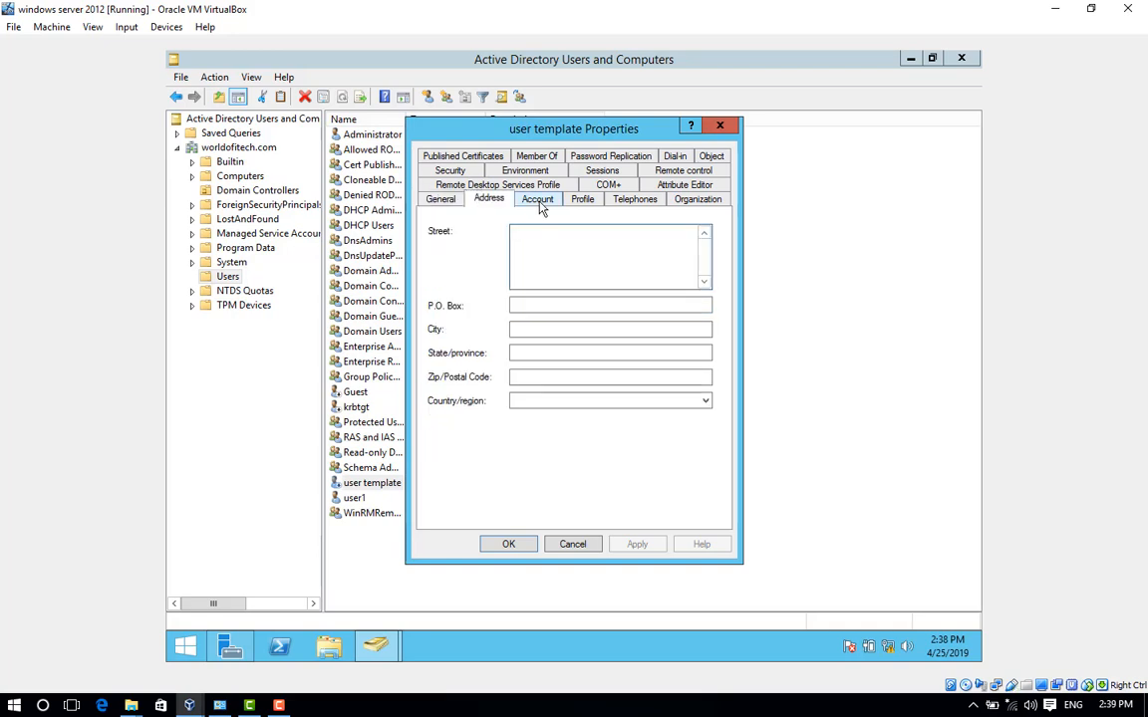
click(539, 201)
click(583, 202)
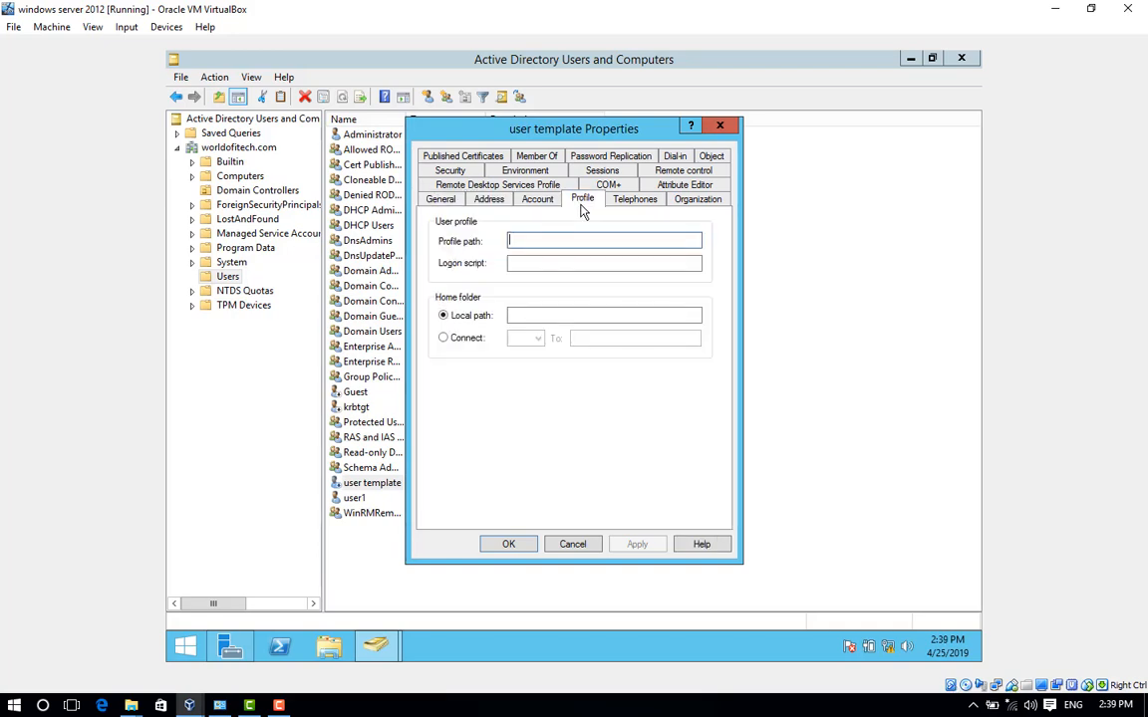
click(634, 199)
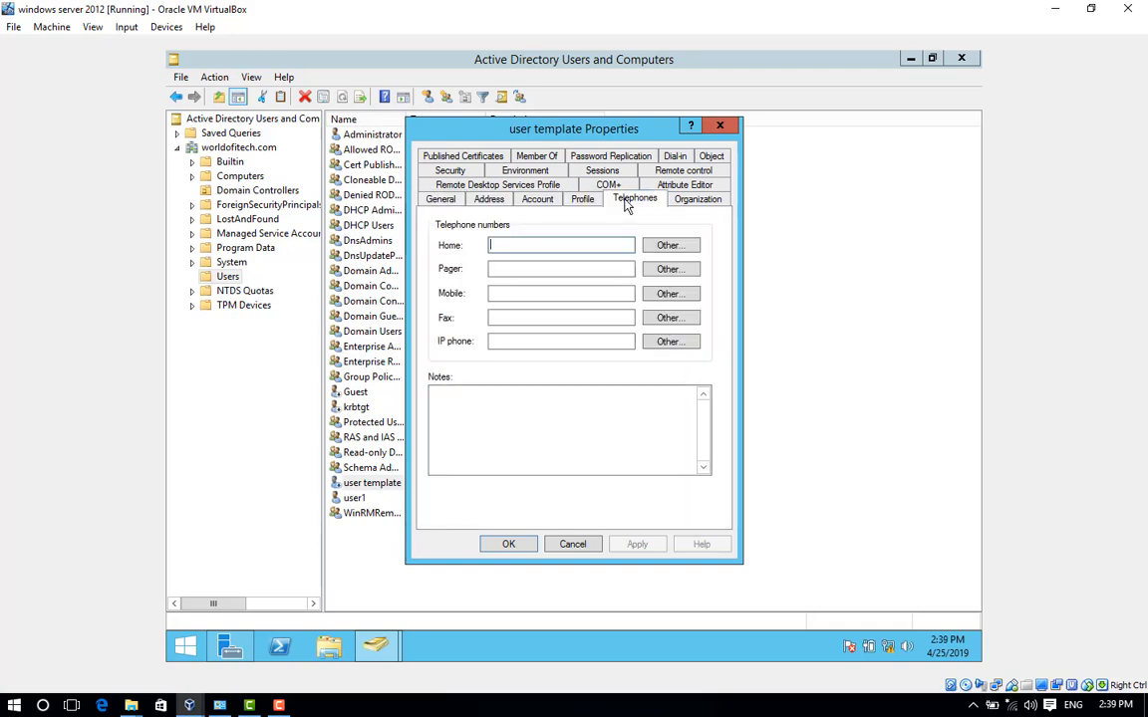
click(694, 200)
click(432, 156)
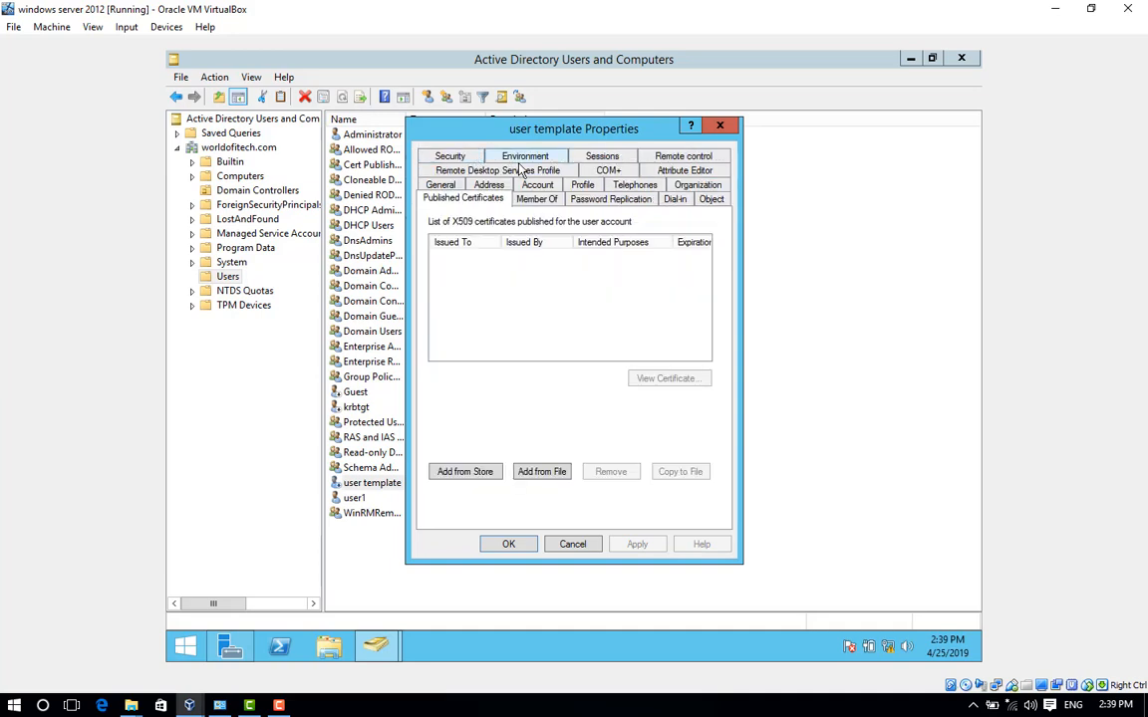
click(525, 157)
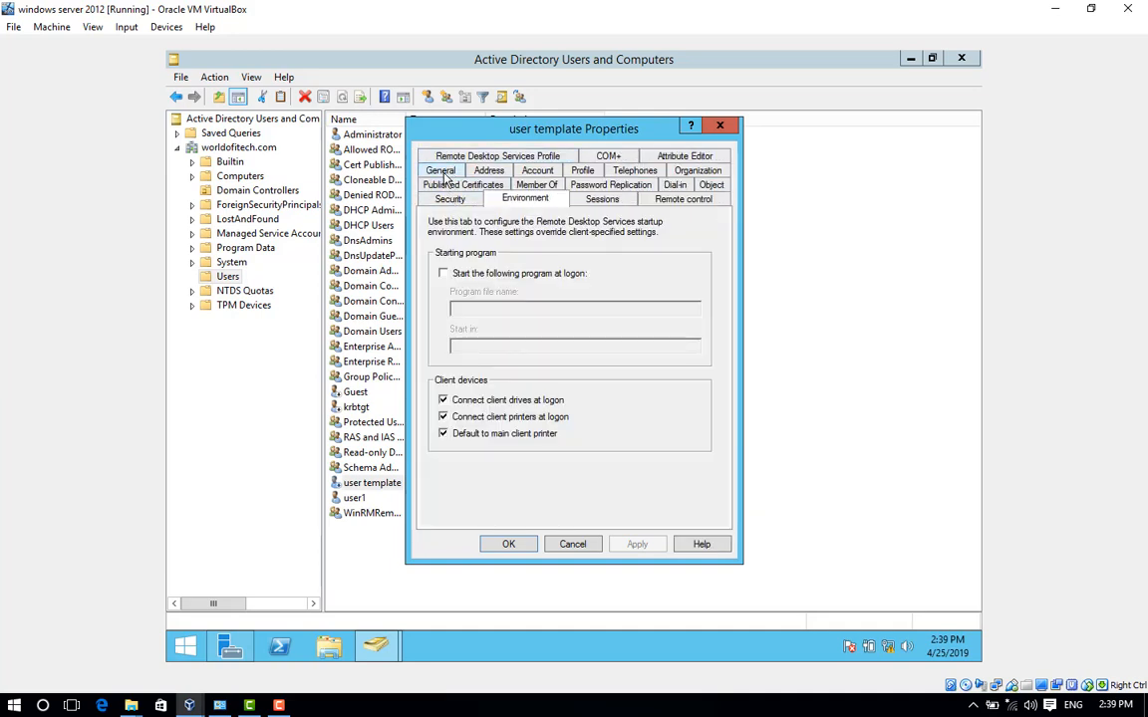
click(440, 170)
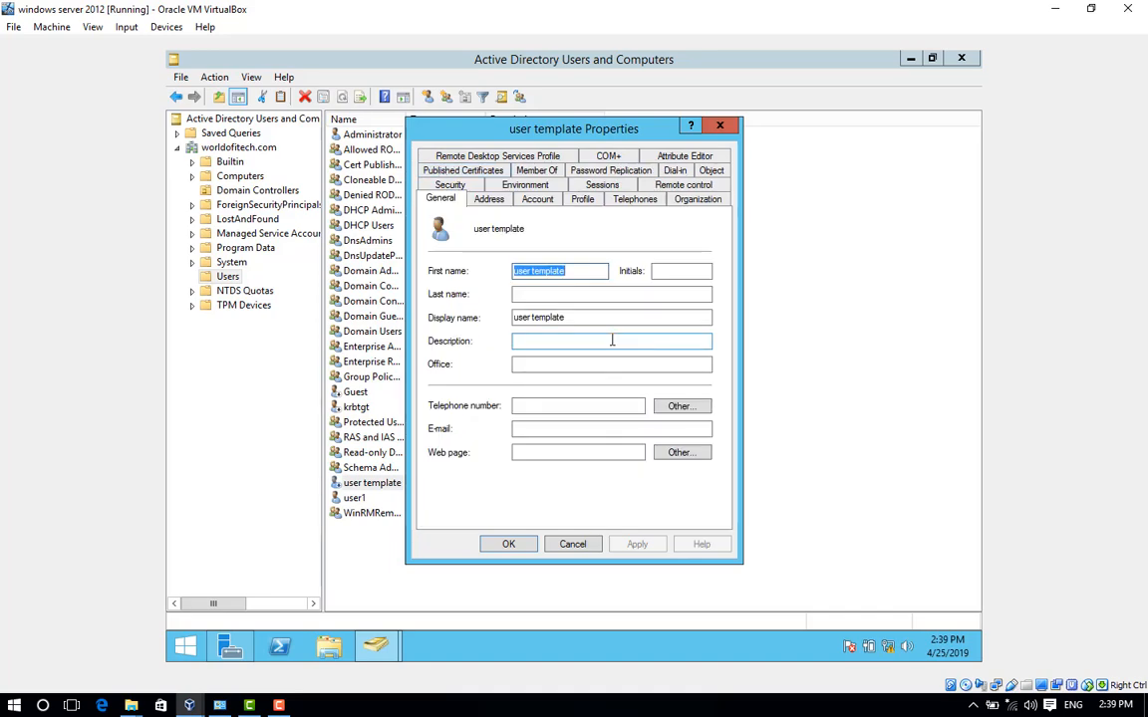
click(509, 545)
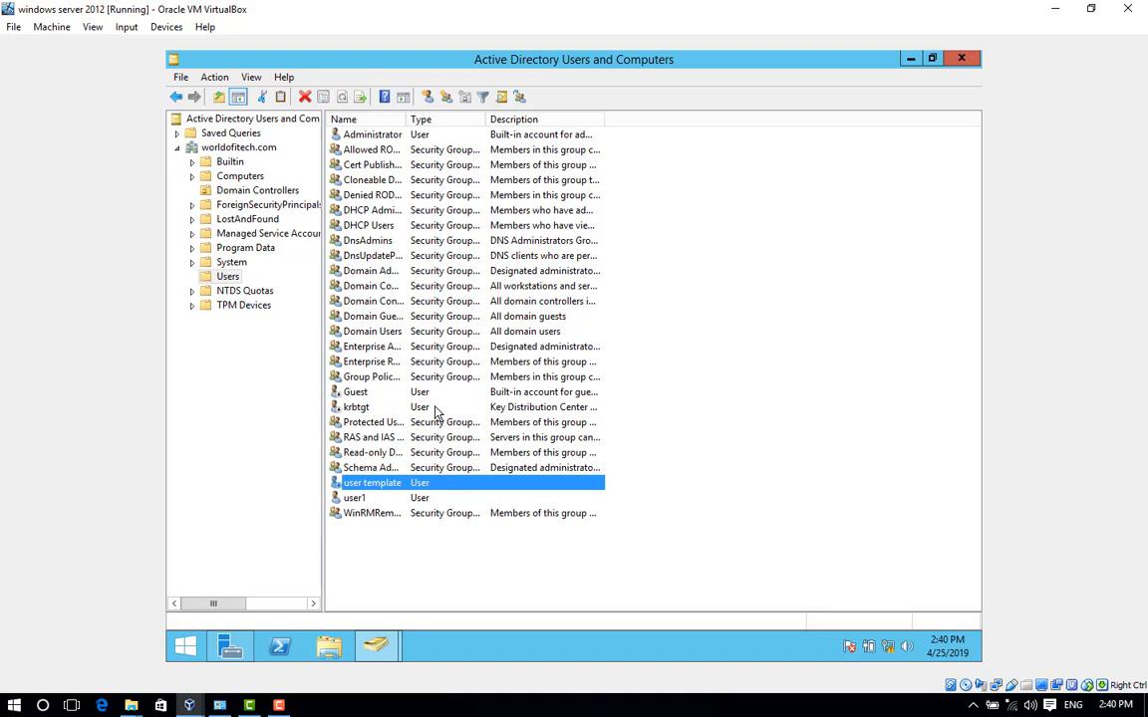
Copy the user template account to a new user, entering the person's first name and using it as the logon name
right_click(407, 485)
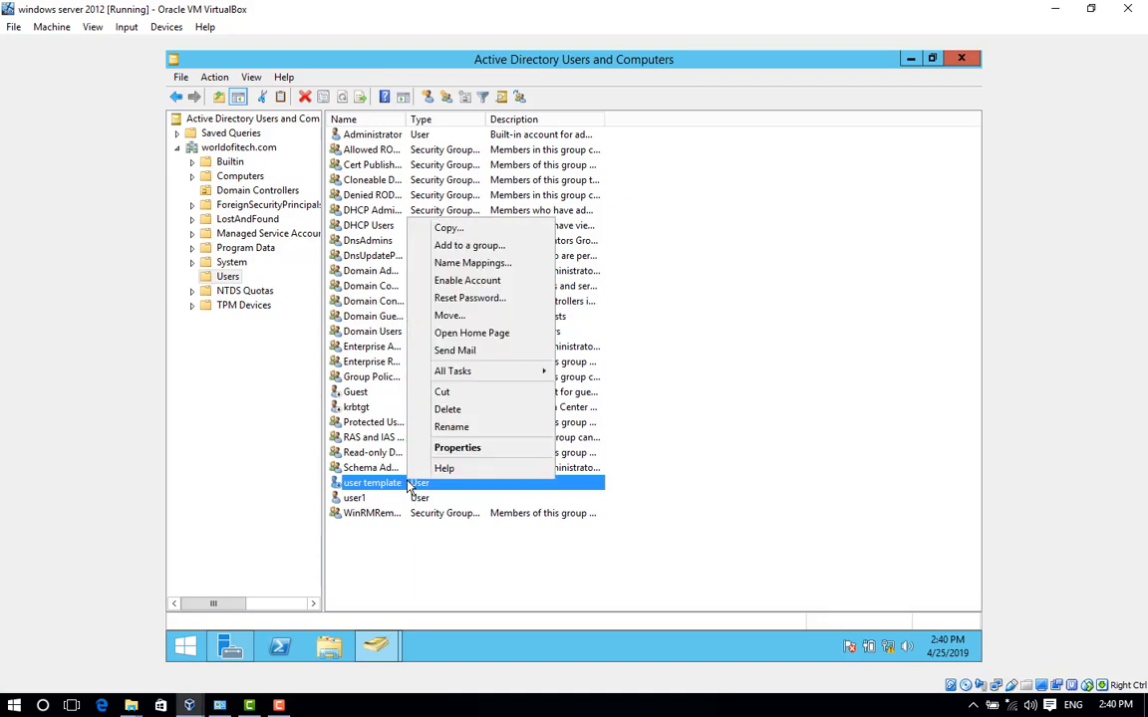
click(450, 233)
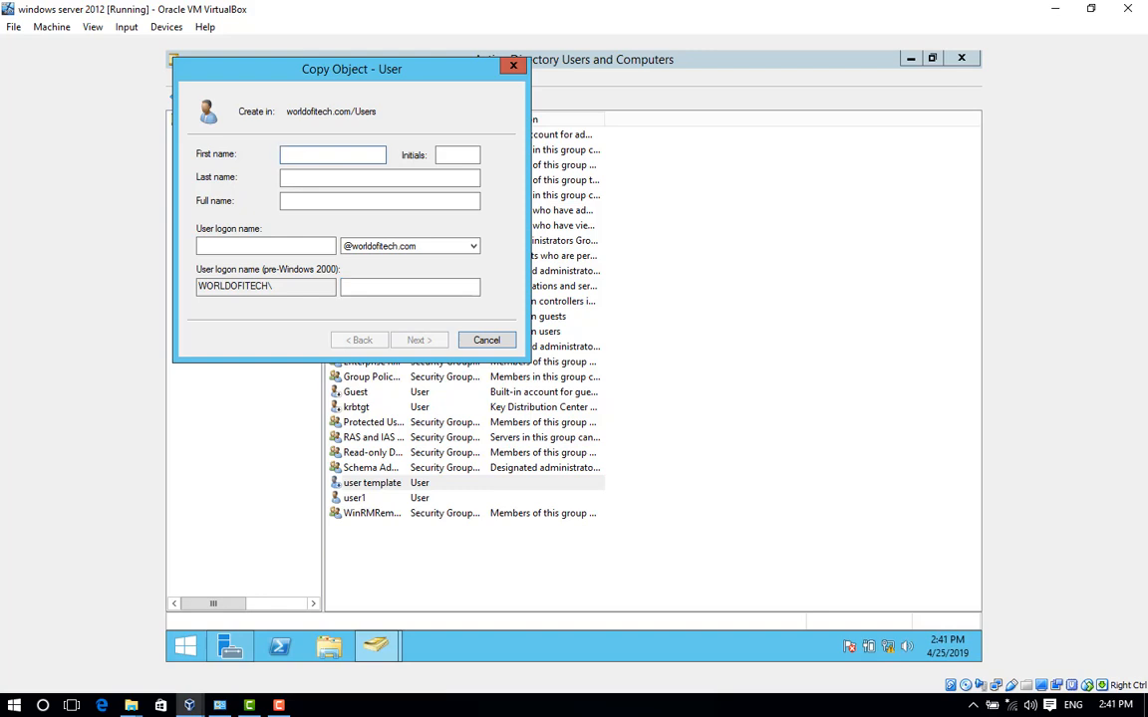
text(haroon)
key(Tab)
key(Tab)
key(Tab)
key(Tab)
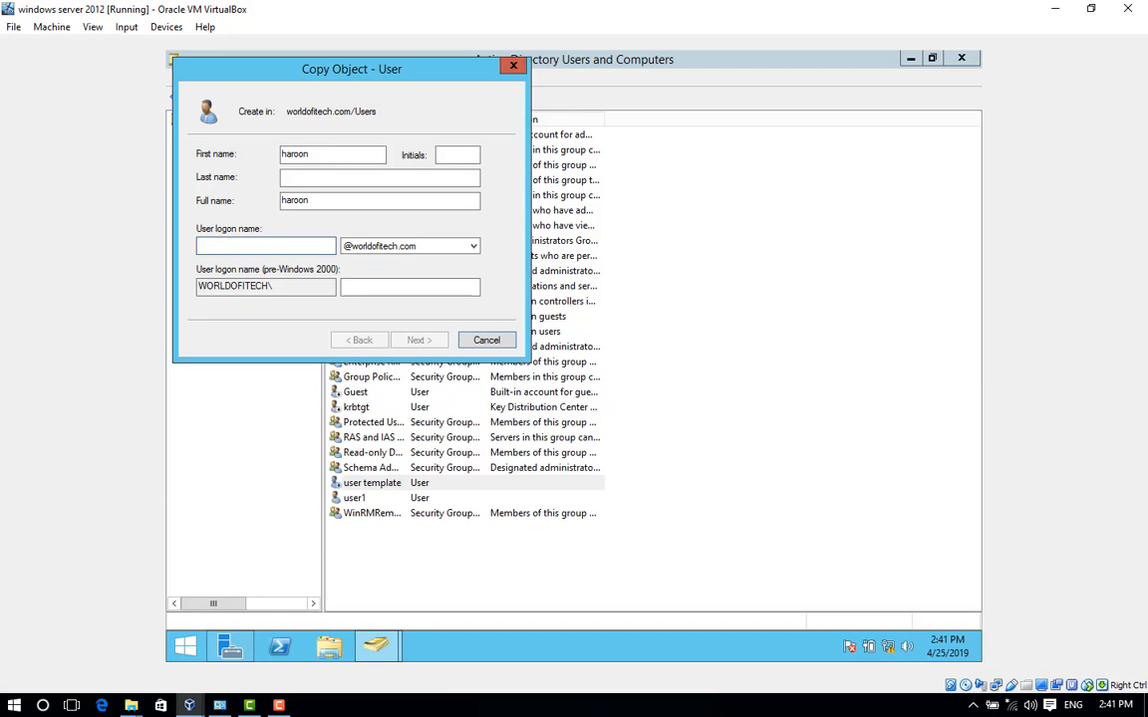
text(haroon)
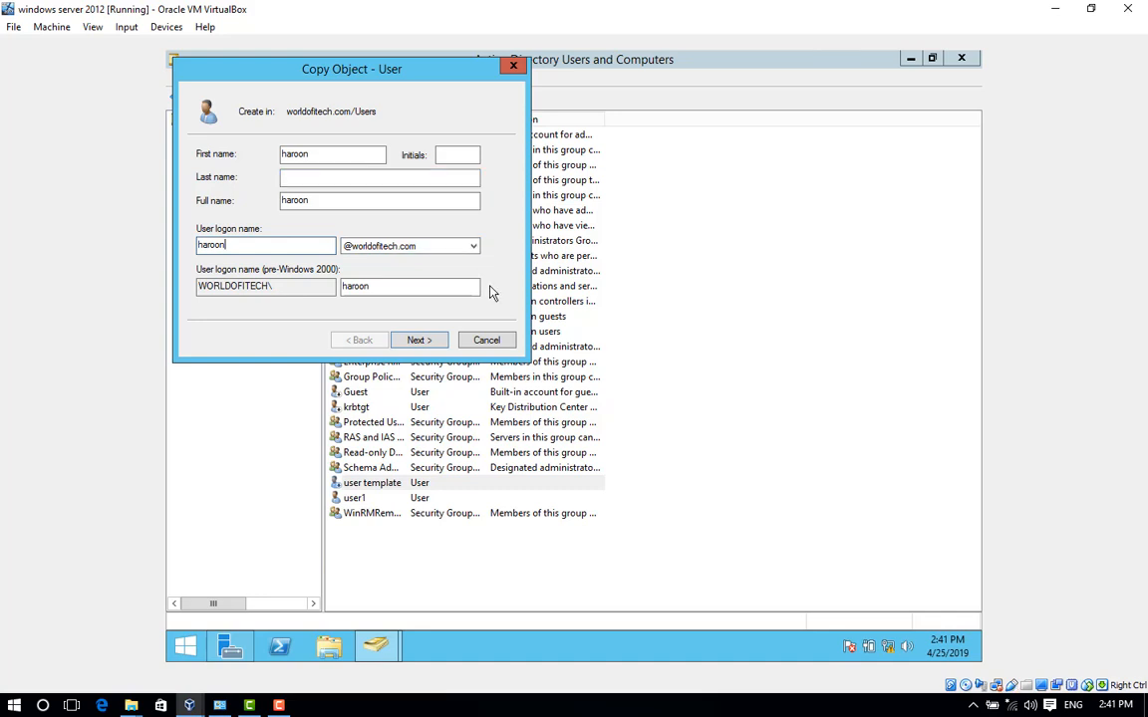
click(419, 341)
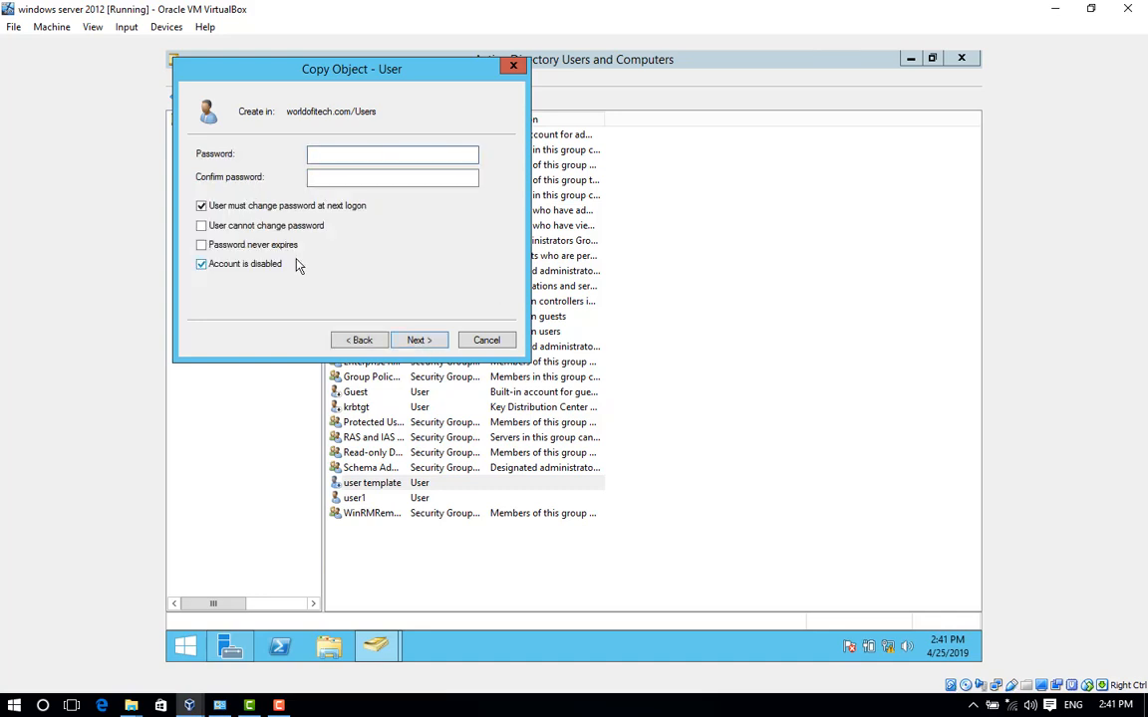
Clear the disabled-account option for the copied user, enter and confirm the account password, and finish creating the user
click(216, 265)
click(340, 160)
text(•••••••••••••)
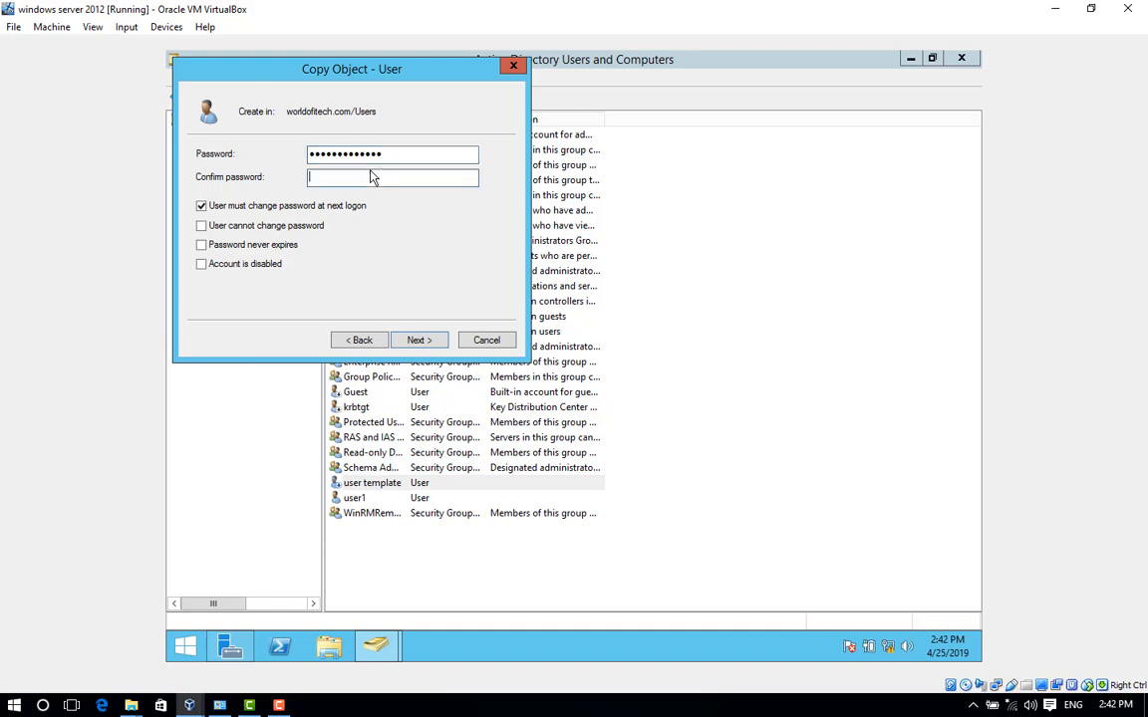
click(371, 176)
text(•••••••••••••)
click(417, 340)
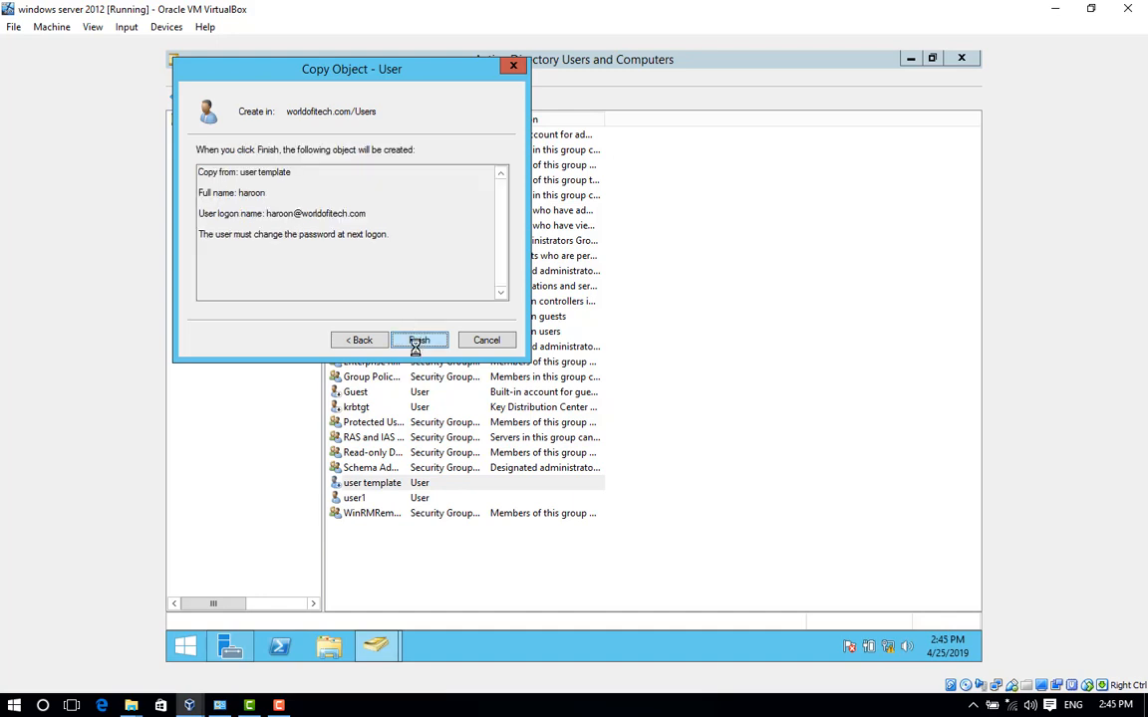
click(417, 340)
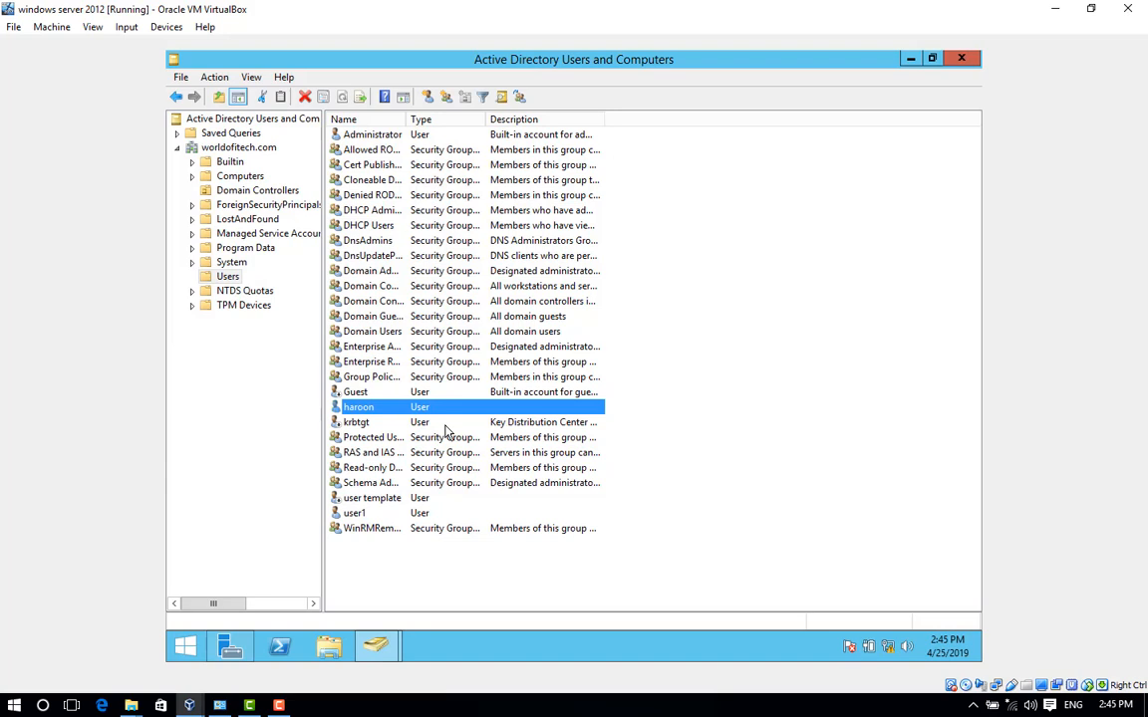